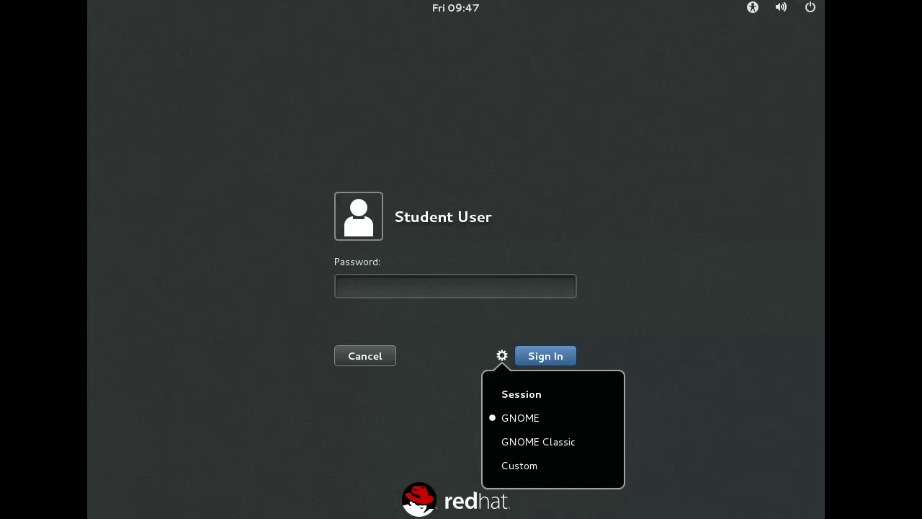
Step: Sign in at the login screen by entering the account password
key("Escape")
type("student")
key("Return")
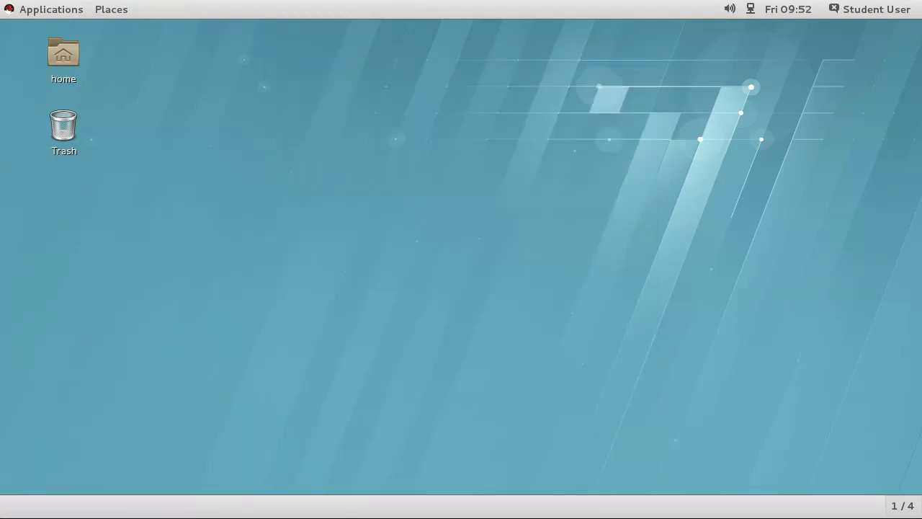
left_click(72, 14)
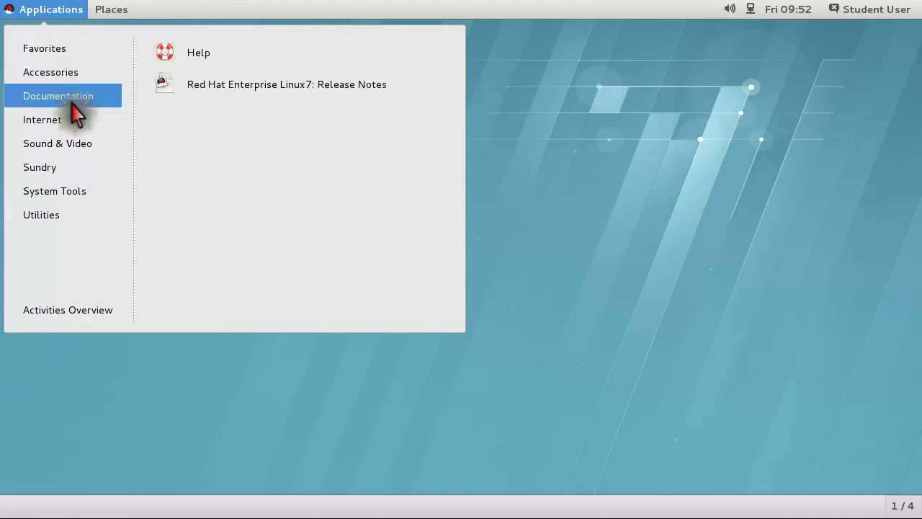
left_click(148, 56)
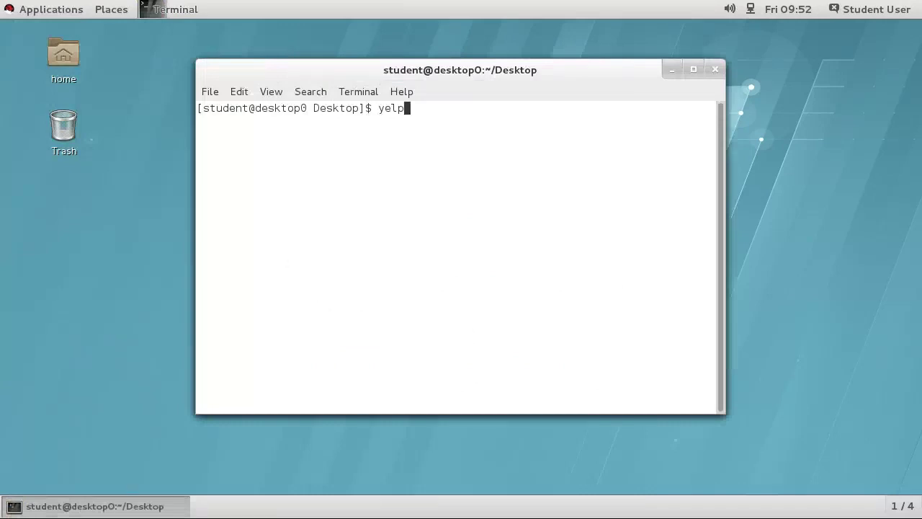
key("Return")
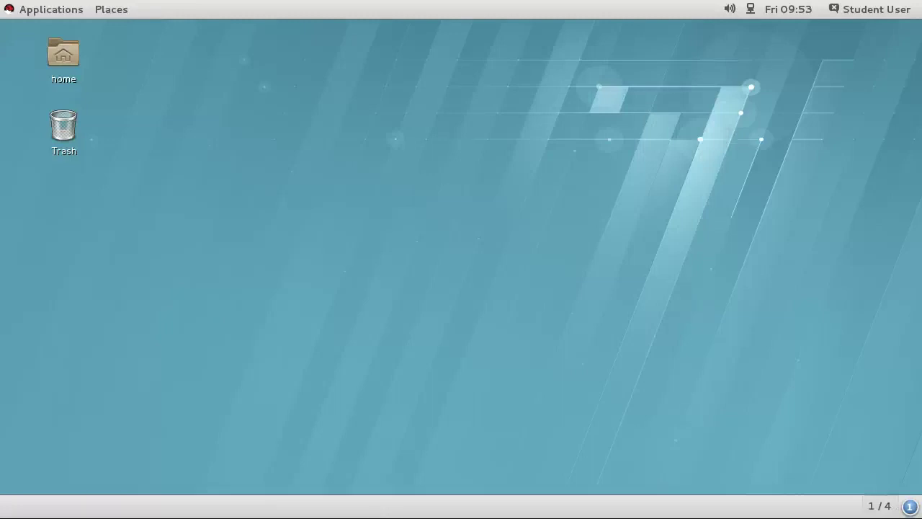
key("super")
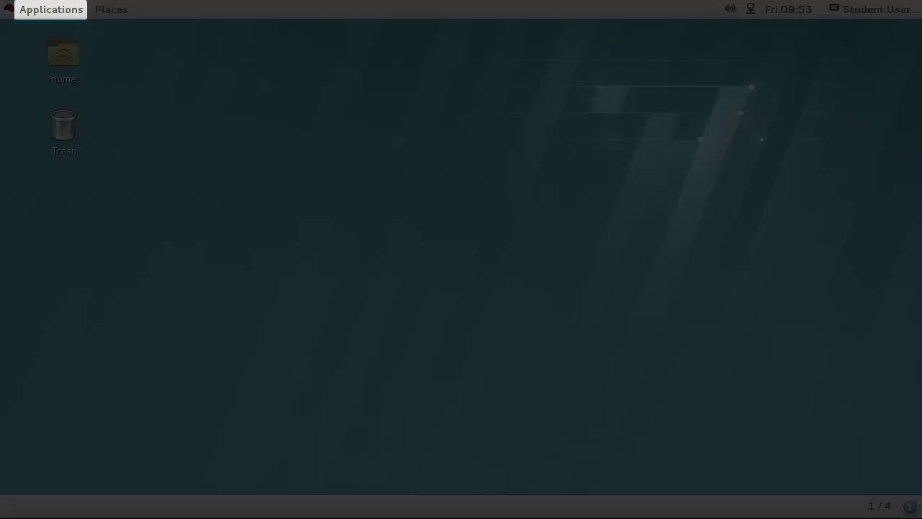
key("Right")
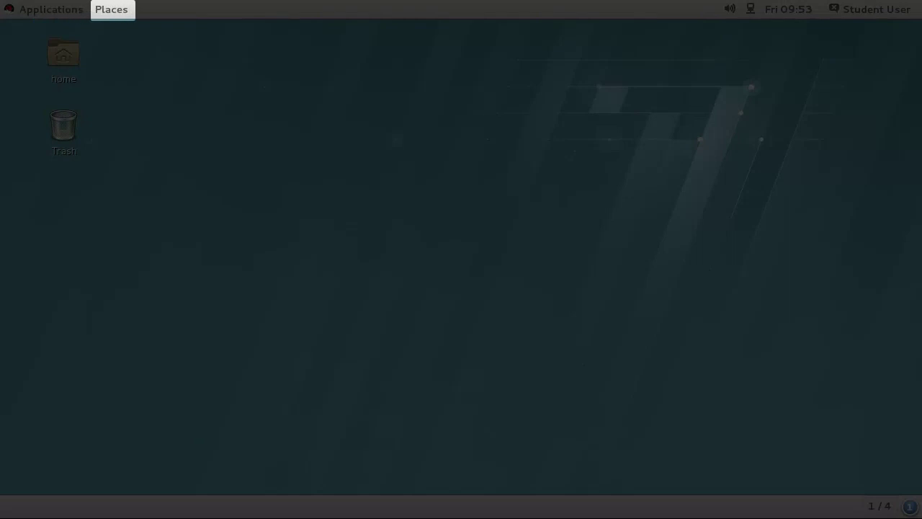
key("Right")
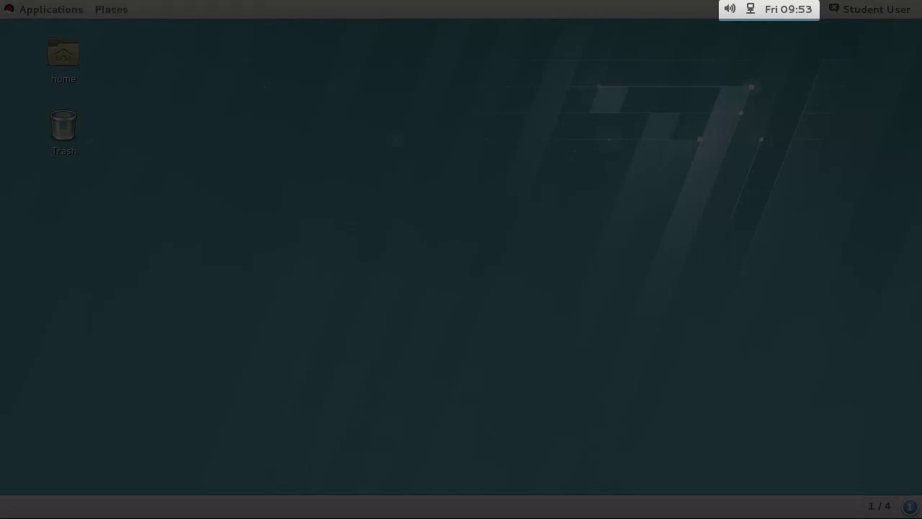
key("Right")
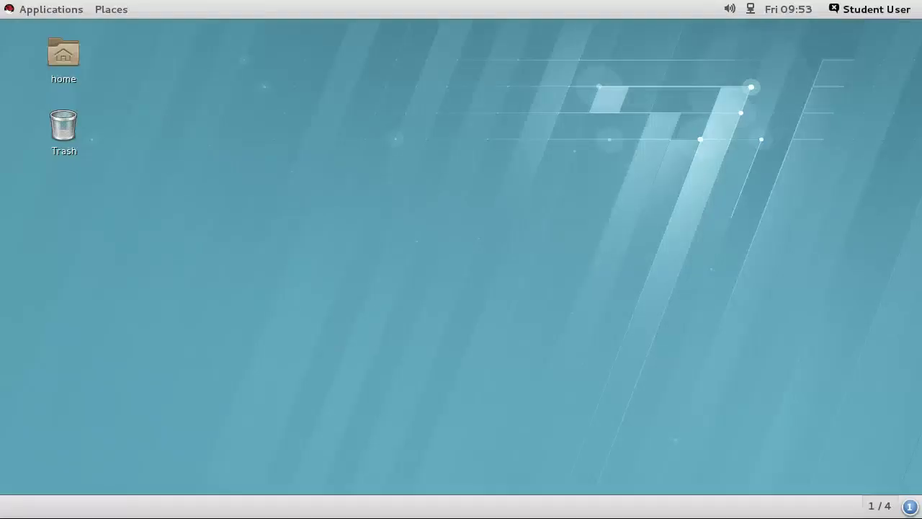
key("Return")
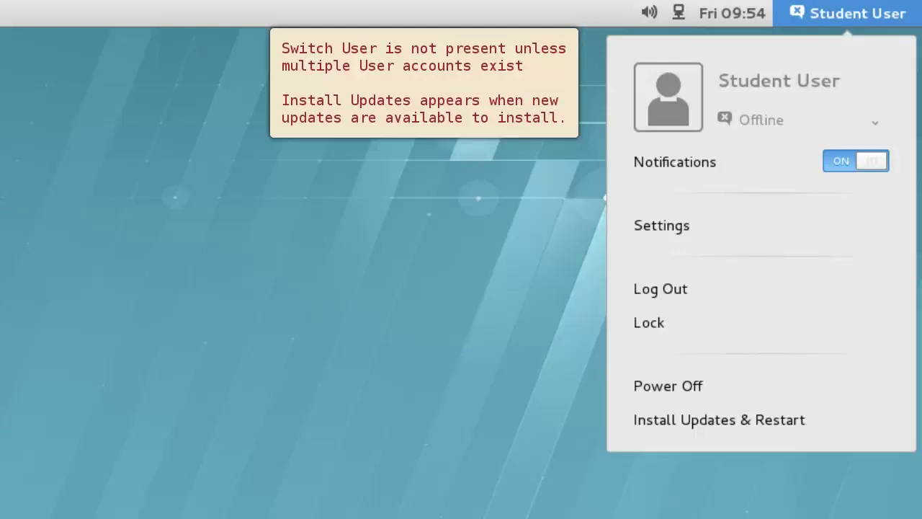
key("alt")
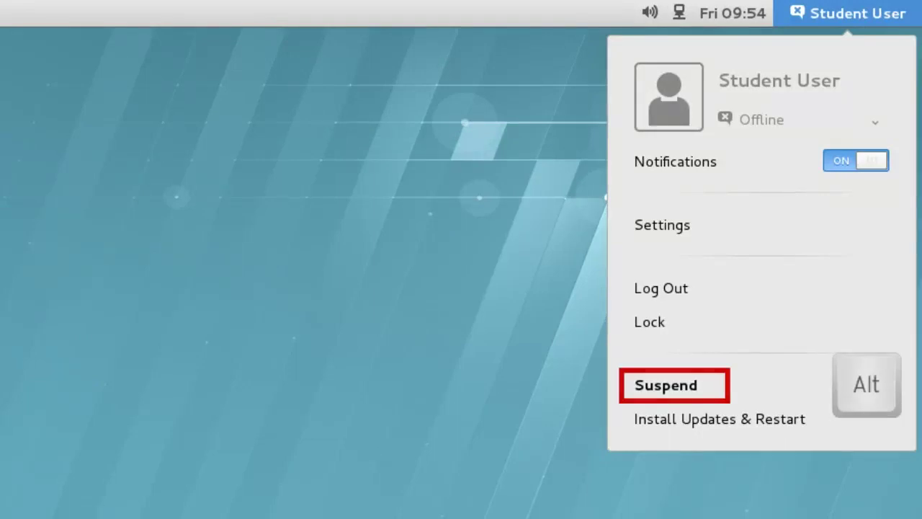
key("Escape")
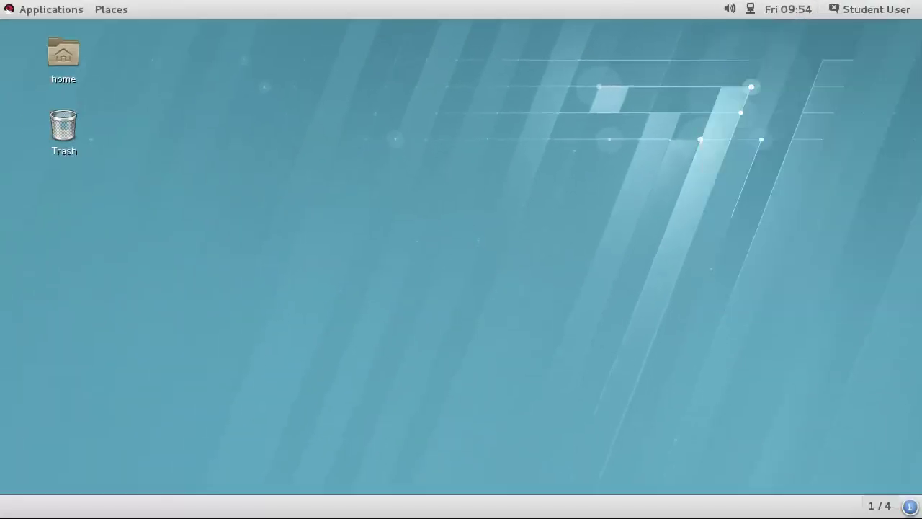
key("alt+F1")
key("Down")
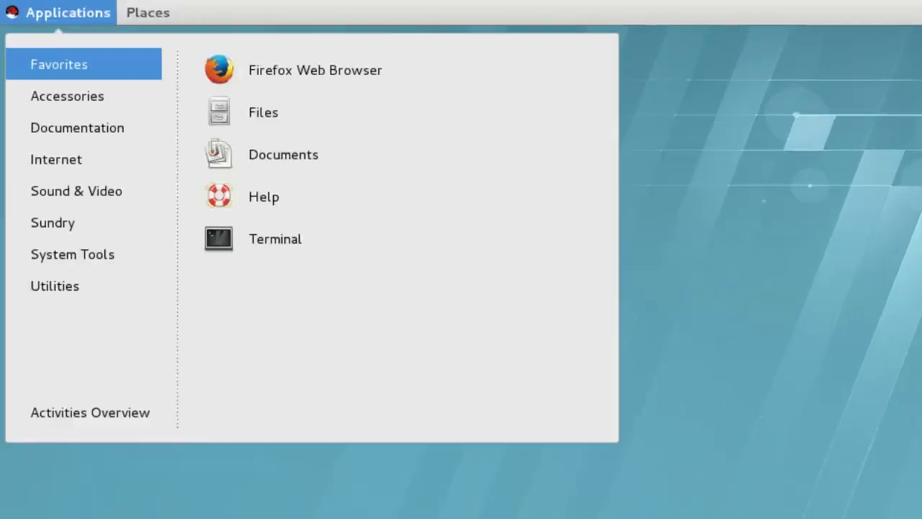
key("Down")
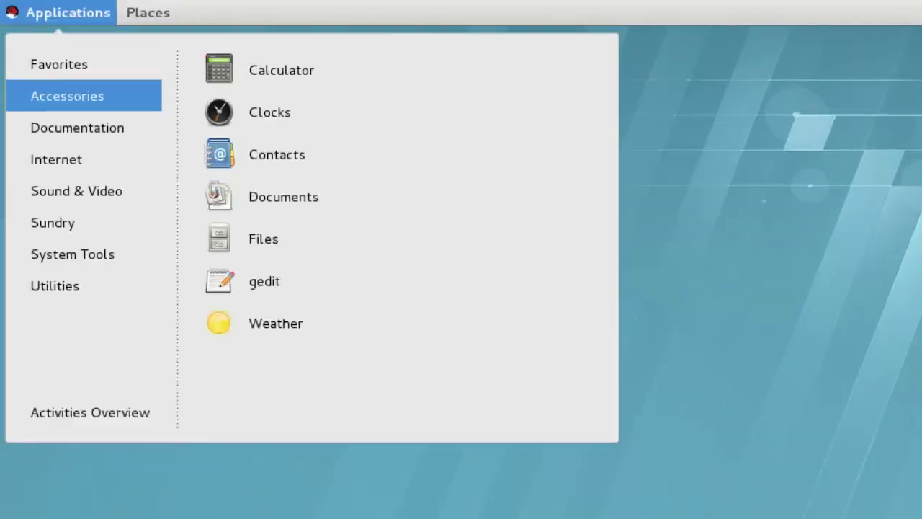
key("Down")
key("Down")
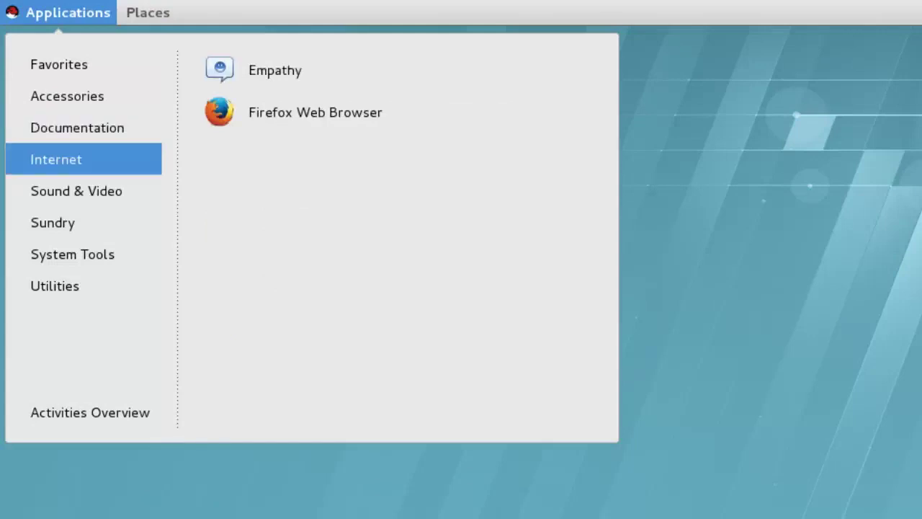
key("Down")
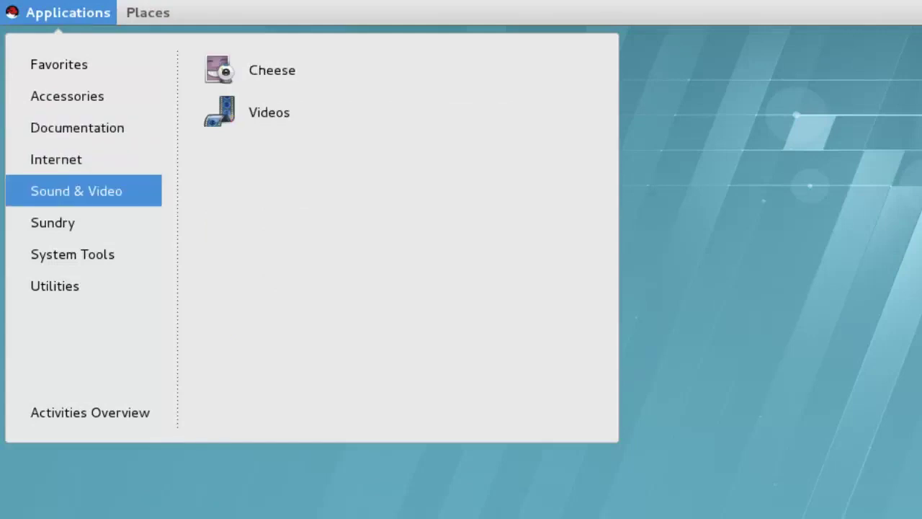
key("Down")
key("Down")
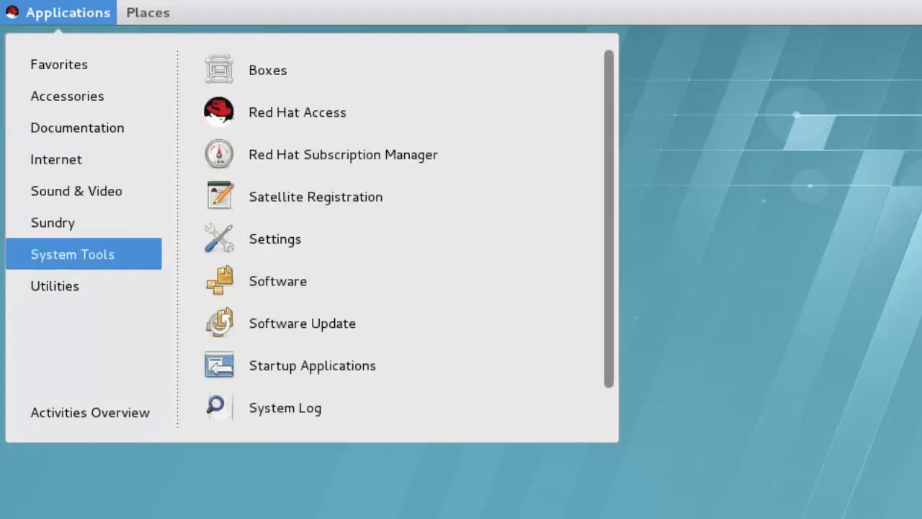
key("Down")
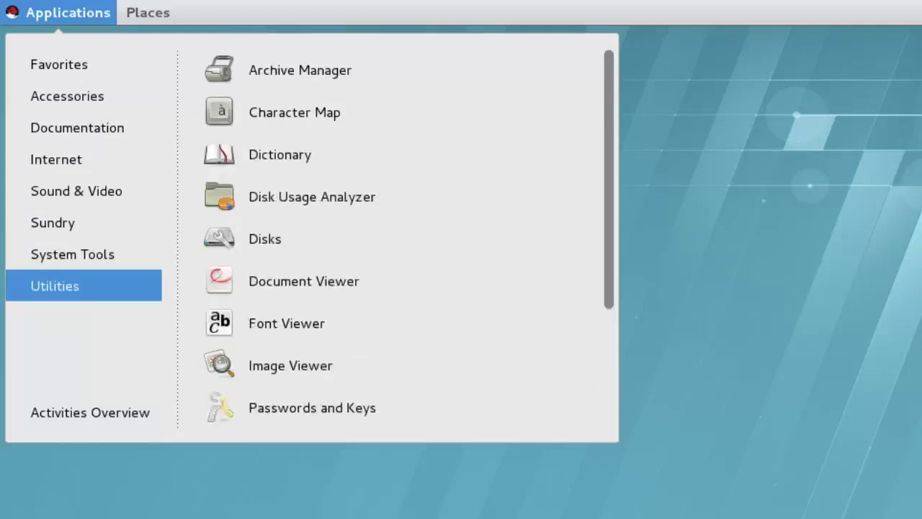
Step: Bring GNOME Help, Home, the terminal and Calculator to the front in turn from the taskbar
key("Escape")
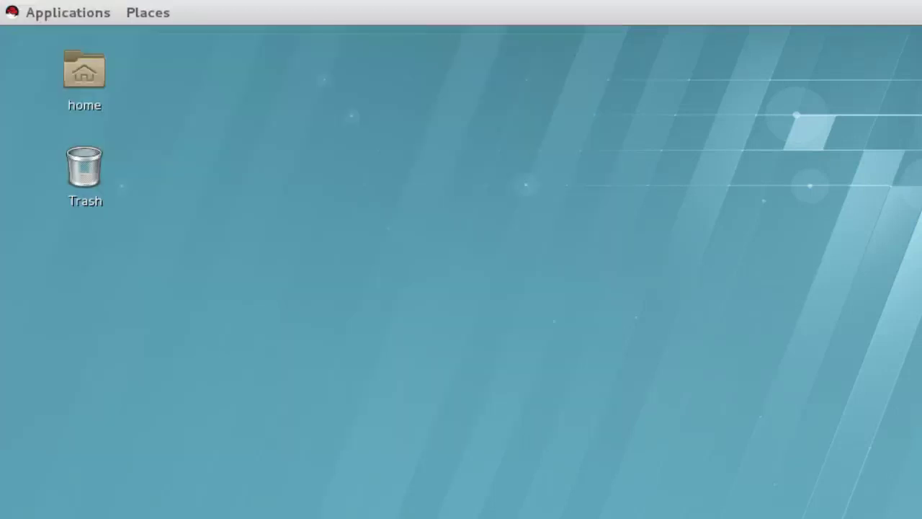
key("Return")
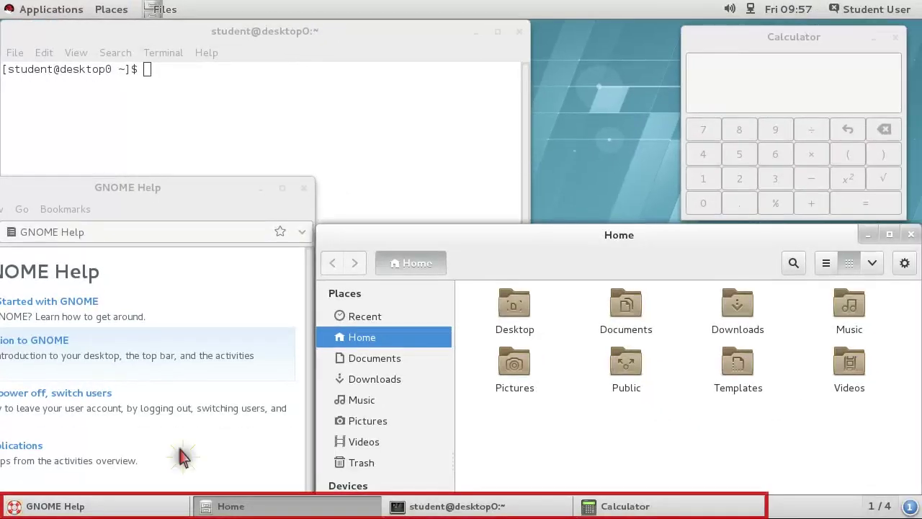
left_click(163, 507)
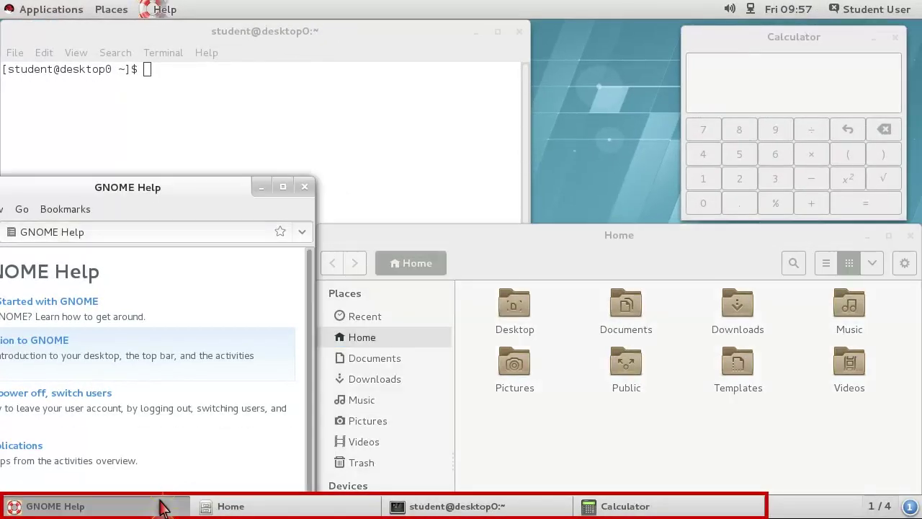
left_click(241, 507)
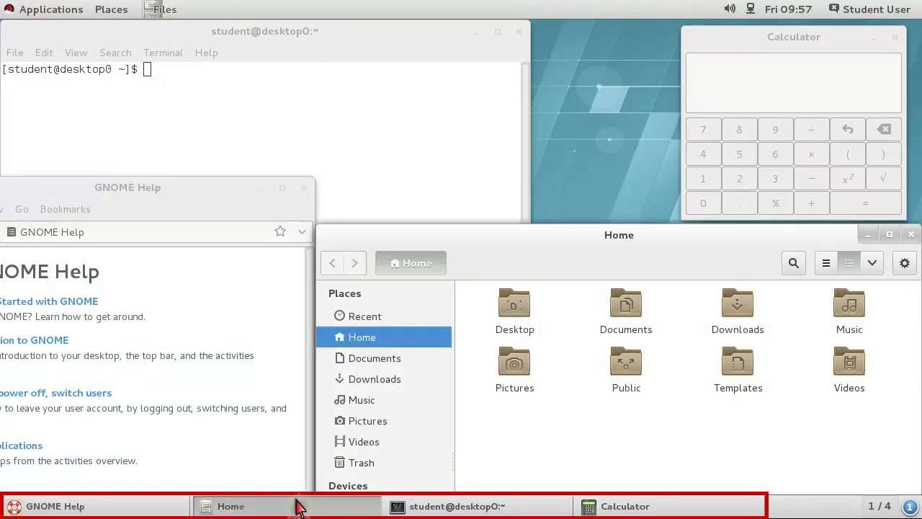
left_click(508, 507)
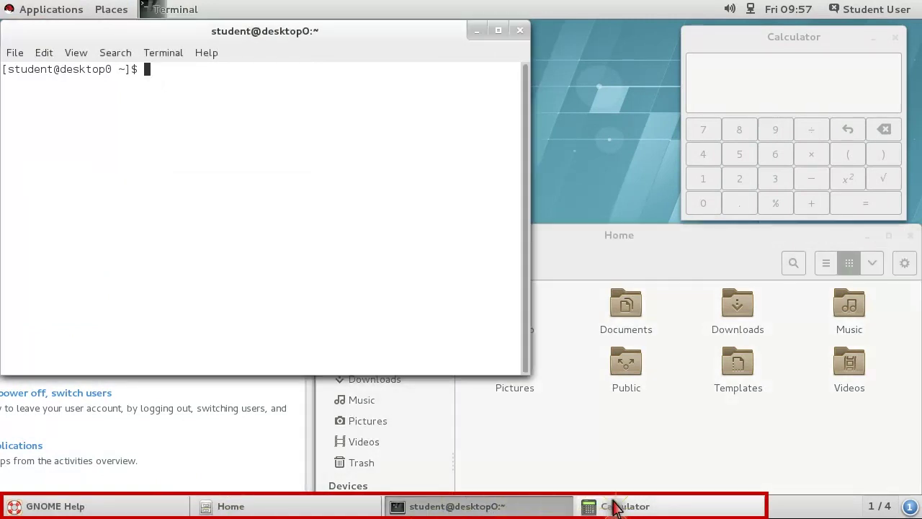
left_click(652, 507)
Step: Check Calculator's window options, then minimize all windows and list the four workspaces
right_click(677, 507)
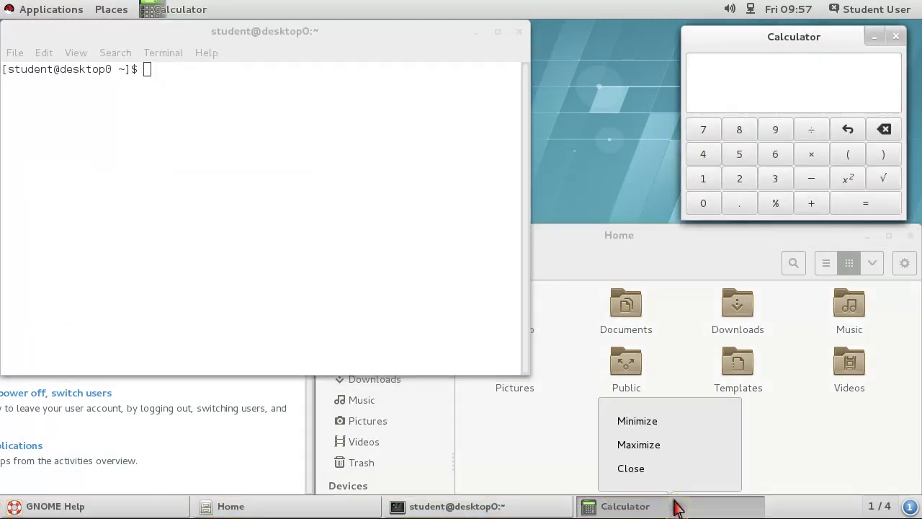
key("Escape")
key("ctrl+alt+d")
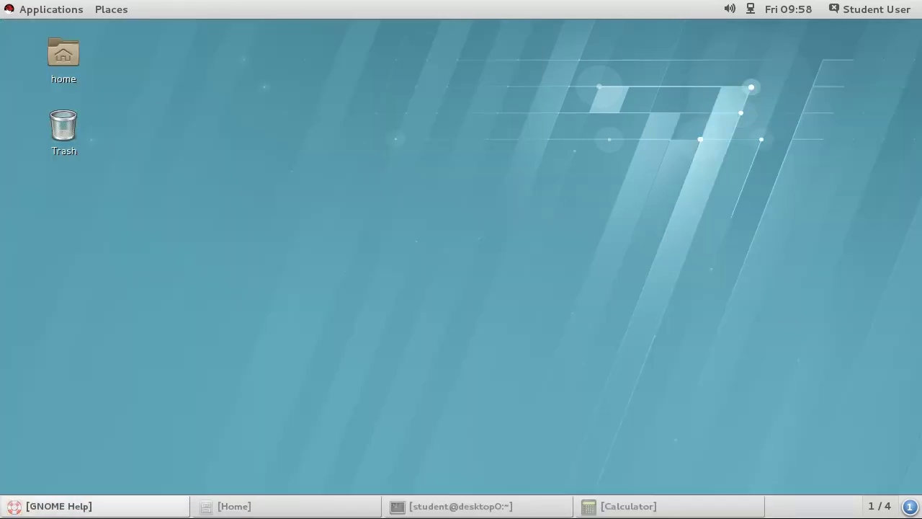
left_click(879, 506)
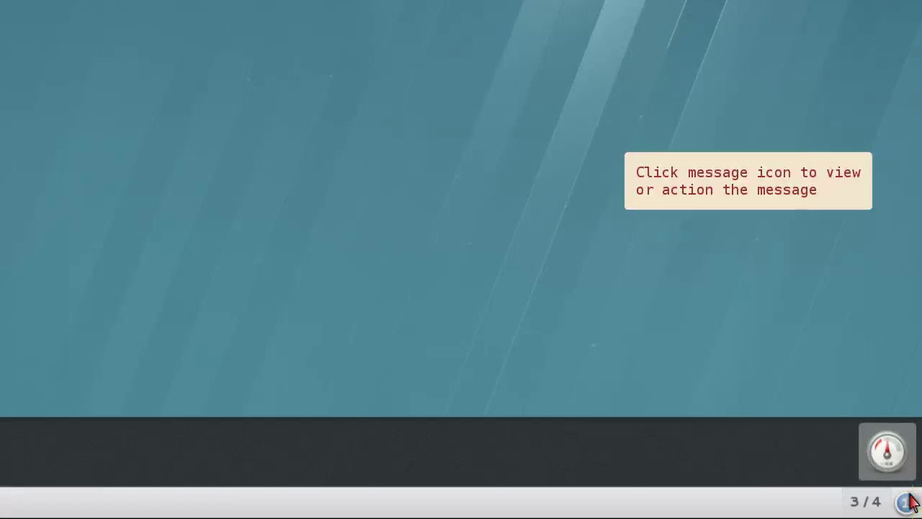
left_click(895, 463)
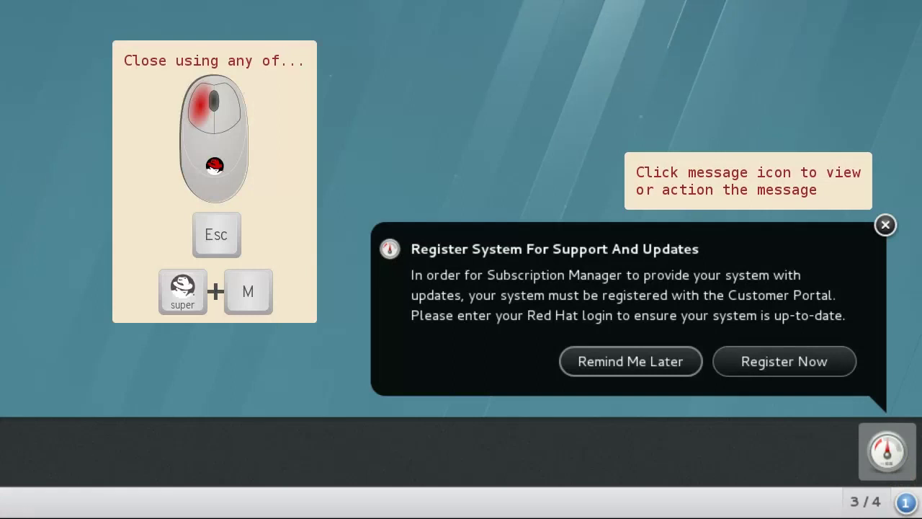
key("Escape")
key("Escape")
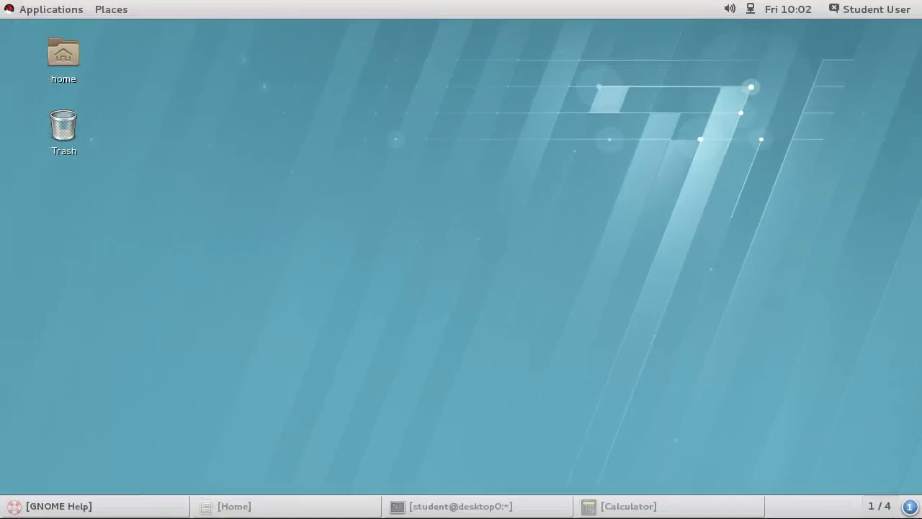
Step: Toggle the Activities overview with Super, then reach it again from the Applications menu
key("super")
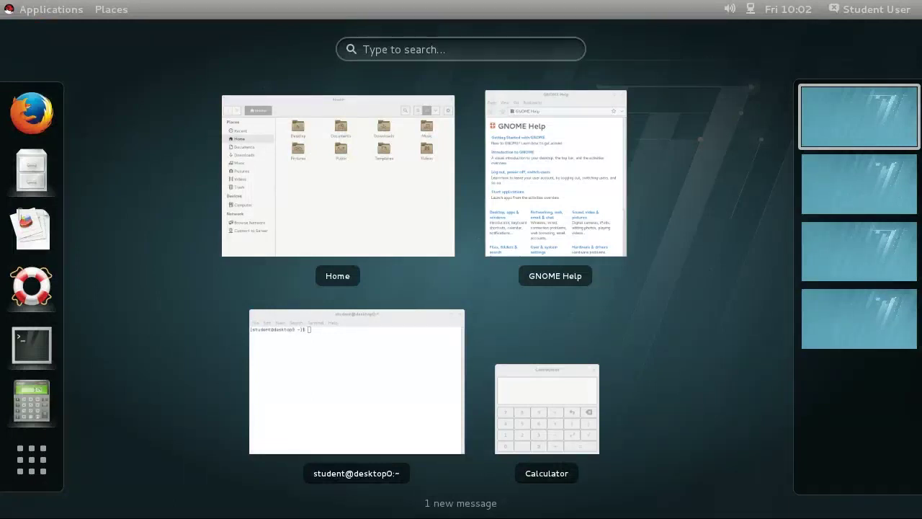
key("super")
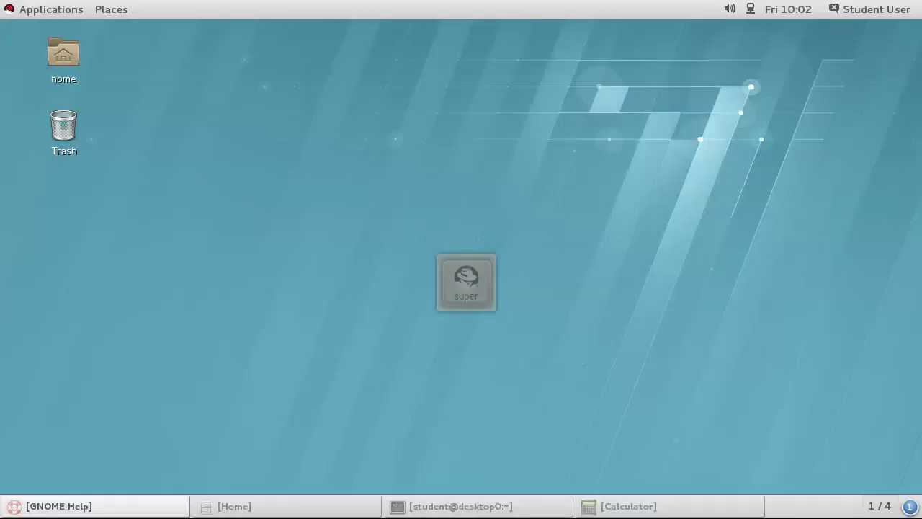
key("super")
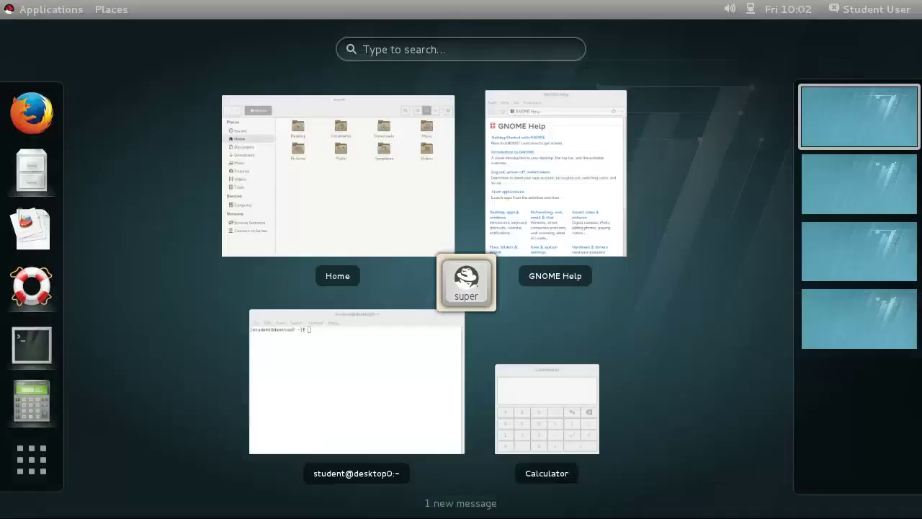
key("super")
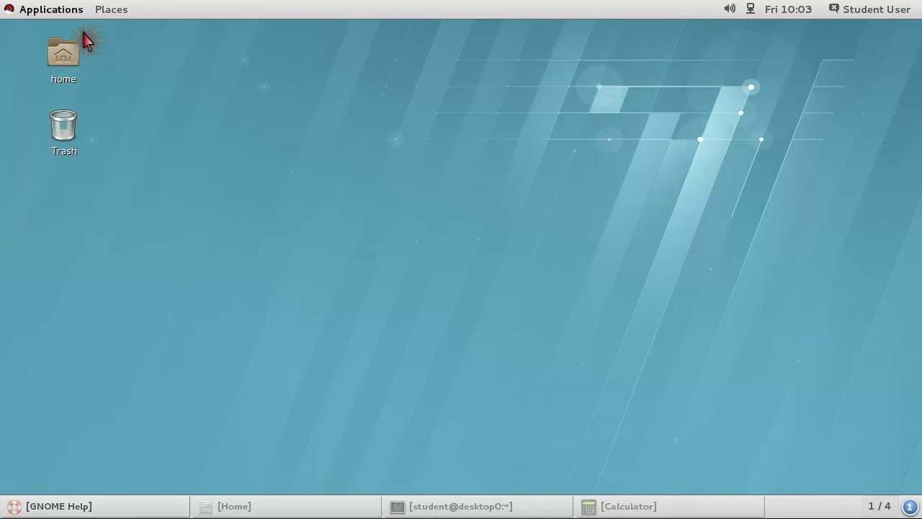
left_click(51, 10)
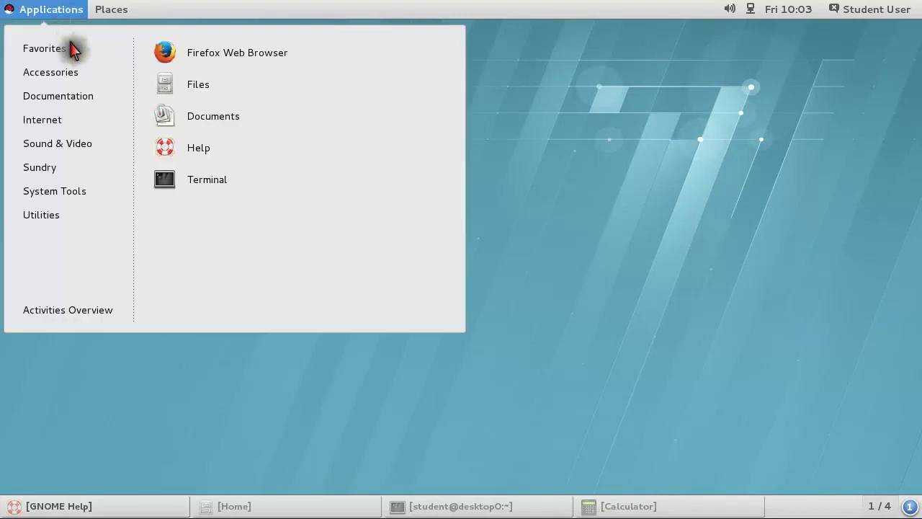
left_click(115, 311)
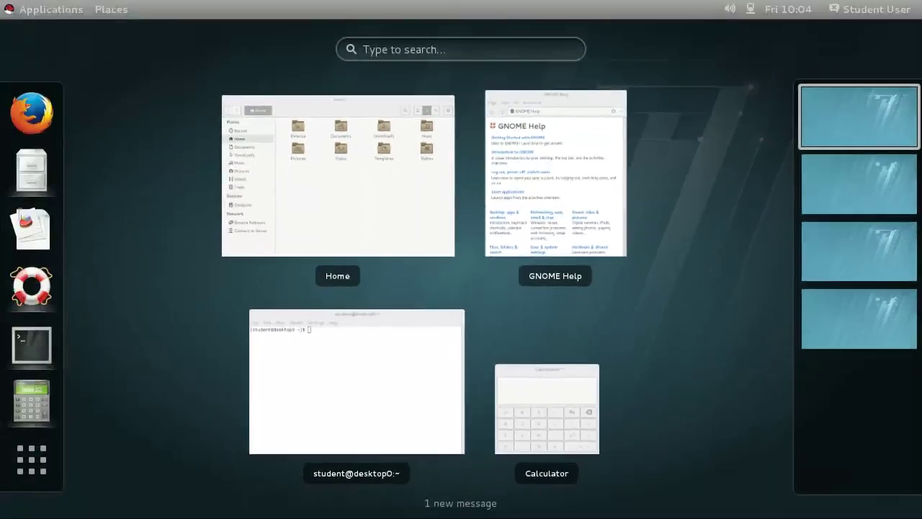
Step: Search 'fir' in the overview, clear it, and launch a new terminal from the dash
type("fir")
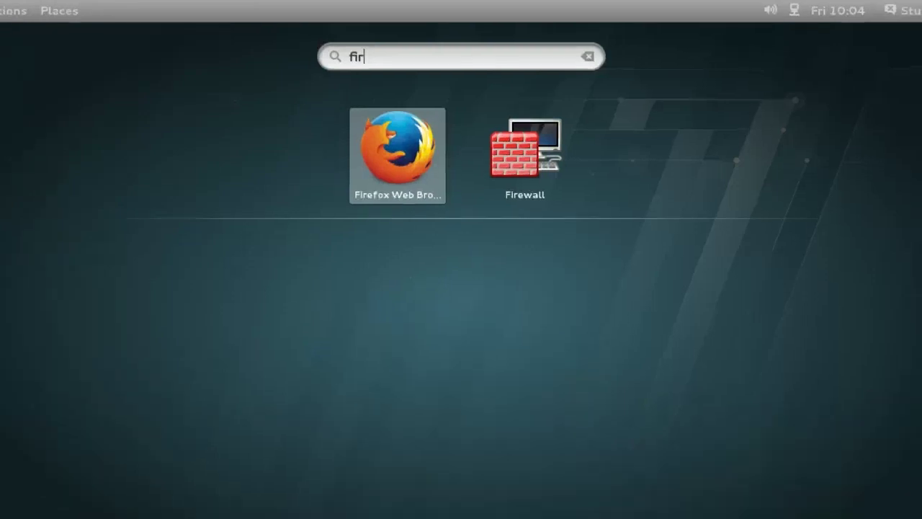
key("Escape")
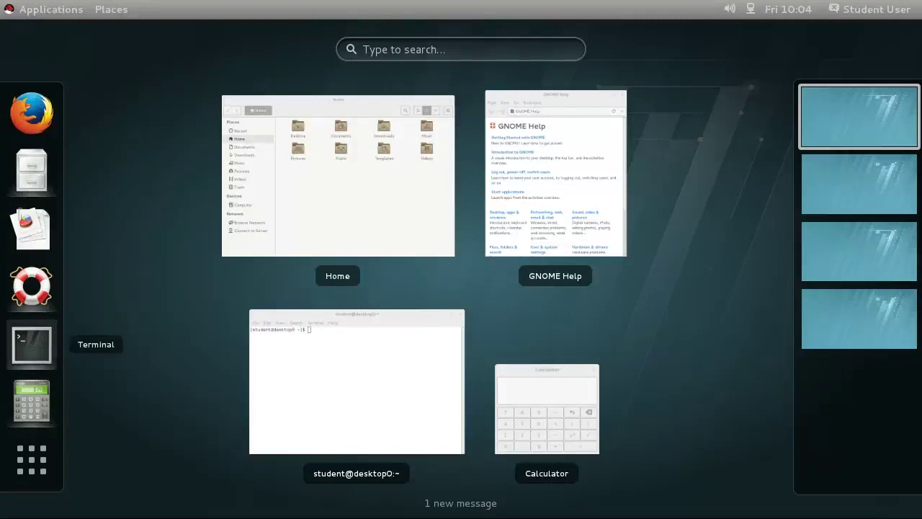
left_click(31, 344)
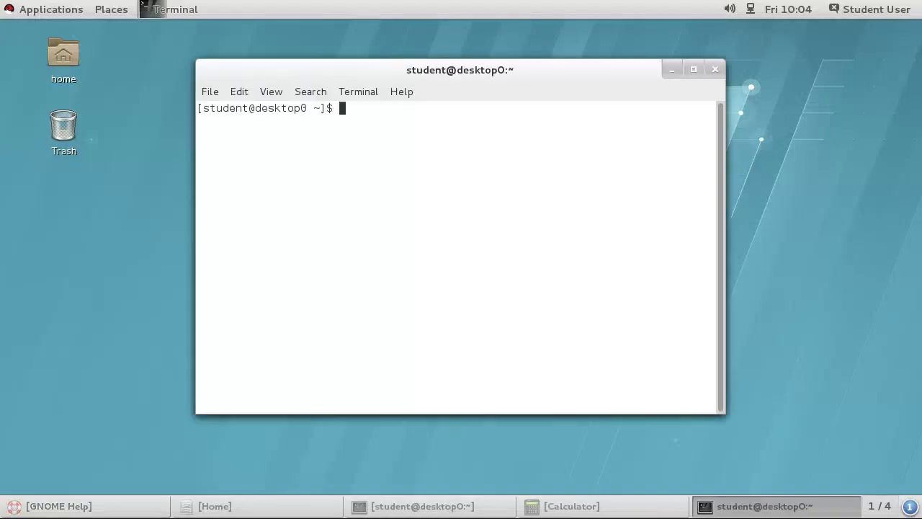
Step: Check the Terminal favourite's options, then toggle the full application grid and back to windows
key("super")
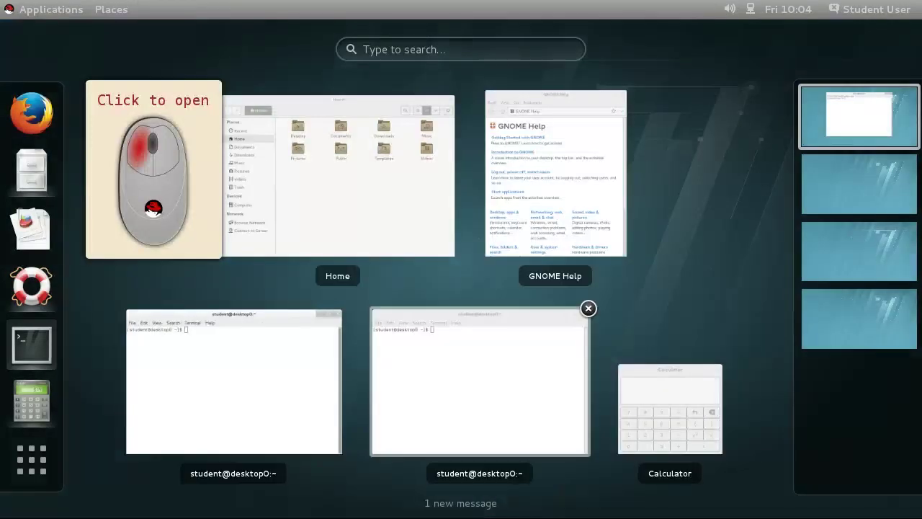
right_click(31, 345)
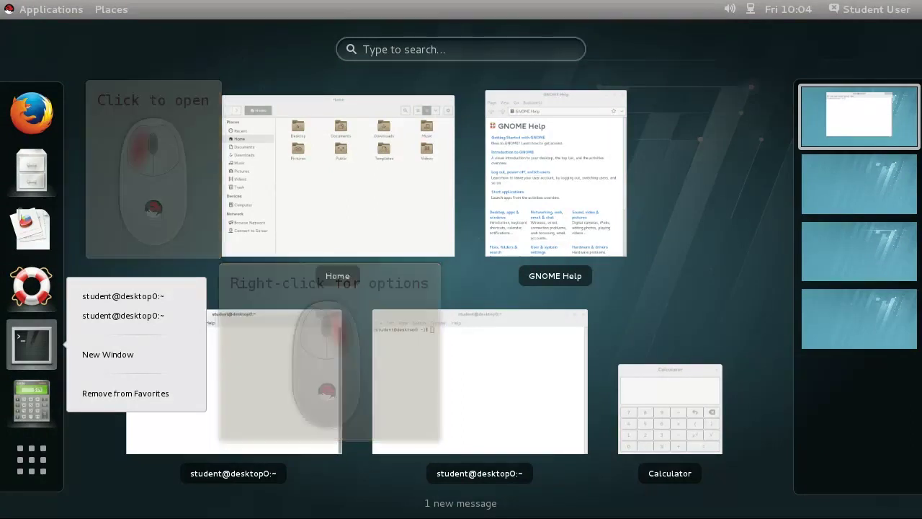
key("Escape")
key("super+a")
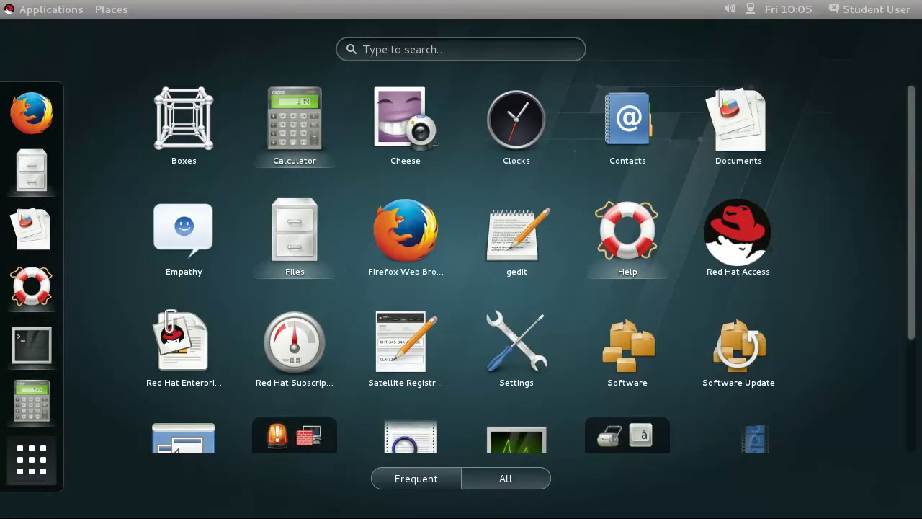
key("super+a")
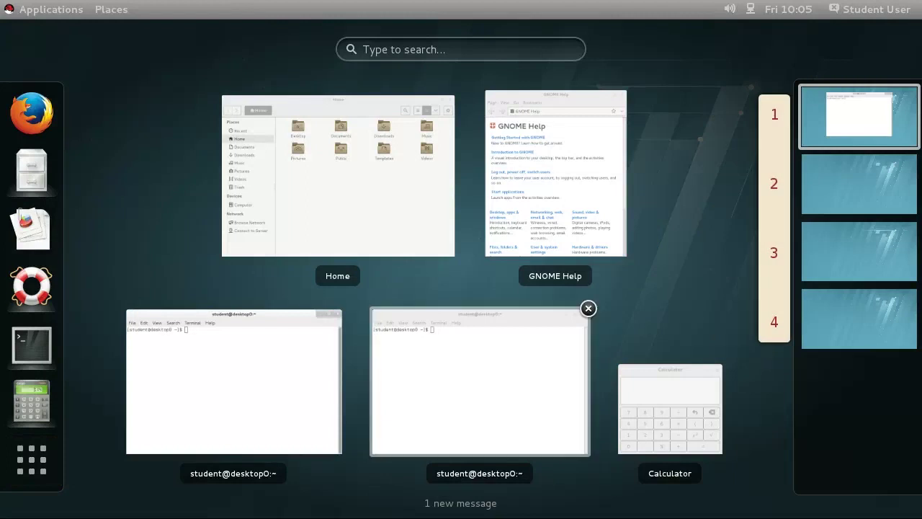
Step: Browse workspaces 2 and 3, then drag the second terminal onto workspace 2 and check it
key("ctrl+alt+Down")
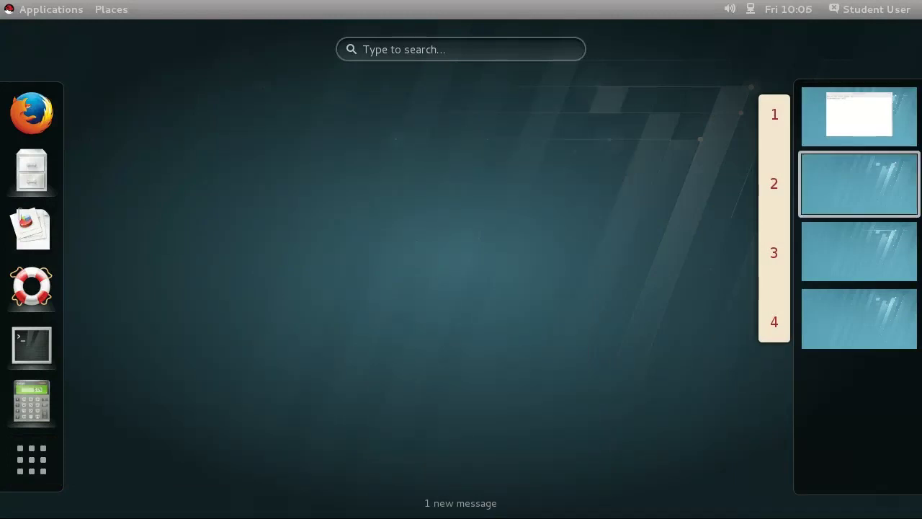
key("ctrl+alt+Down")
key("ctrl+alt+Down")
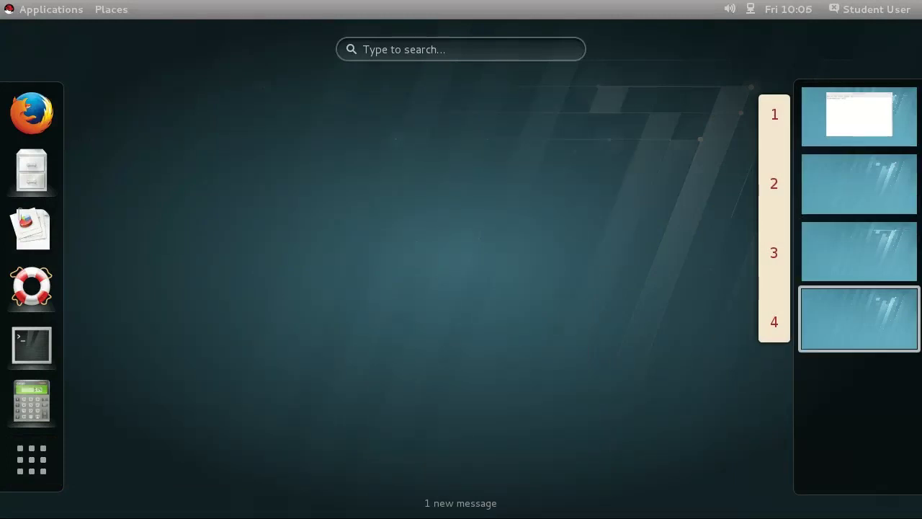
key("ctrl+alt+Up")
key("ctrl+alt+Up")
key("ctrl+alt+Up")
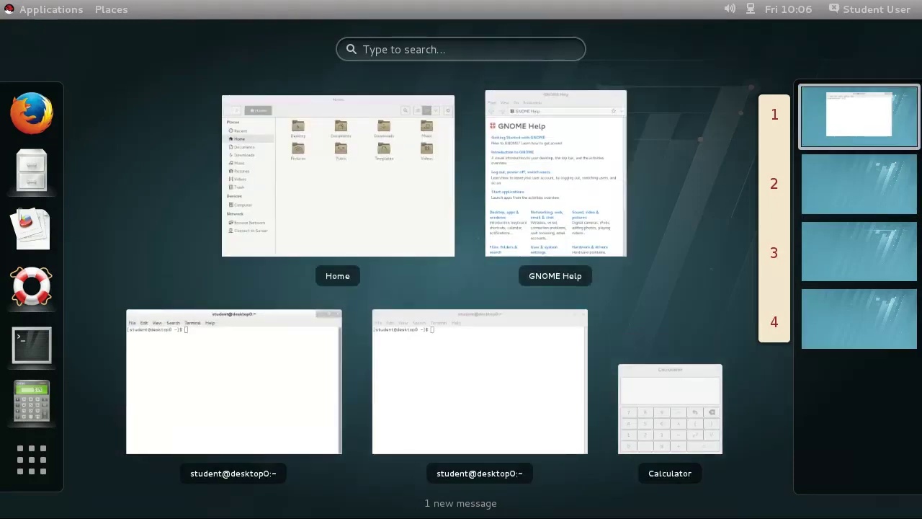
left_click_drag(480, 382, 857, 184)
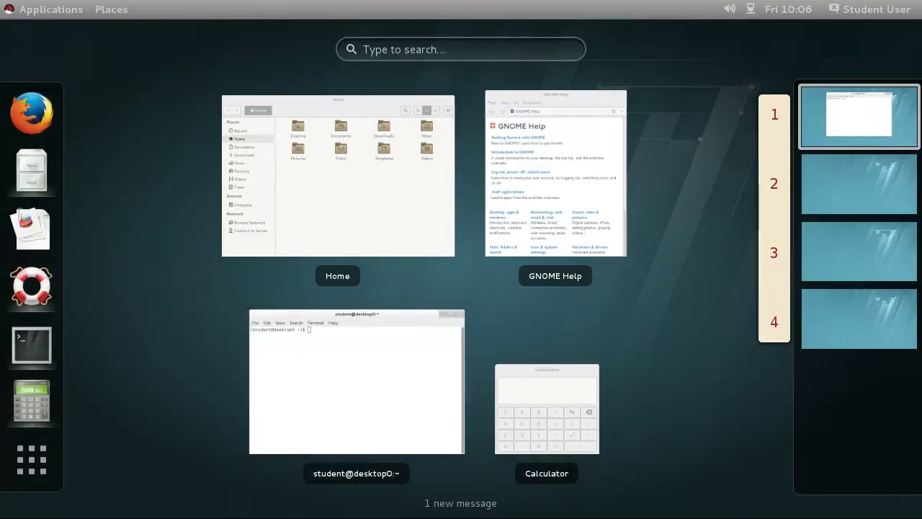
key("ctrl+alt+Down")
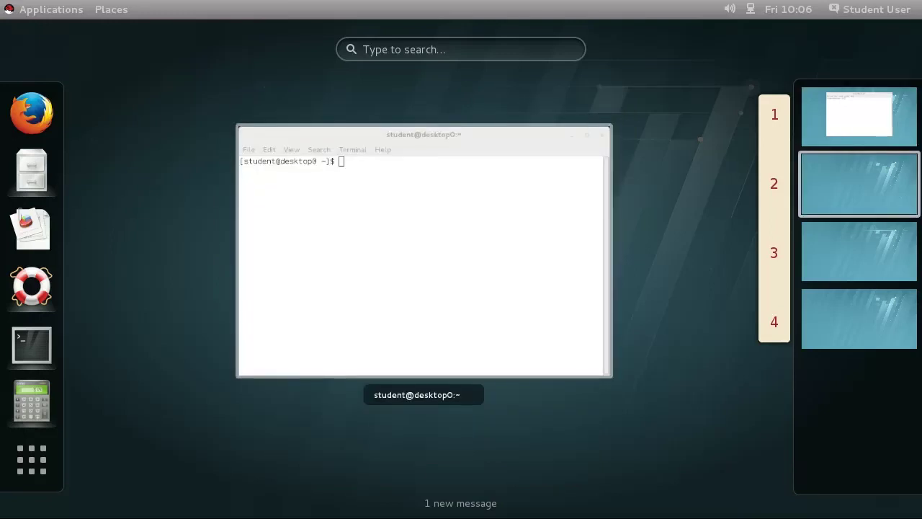
key("ctrl+shift+alt+Up")
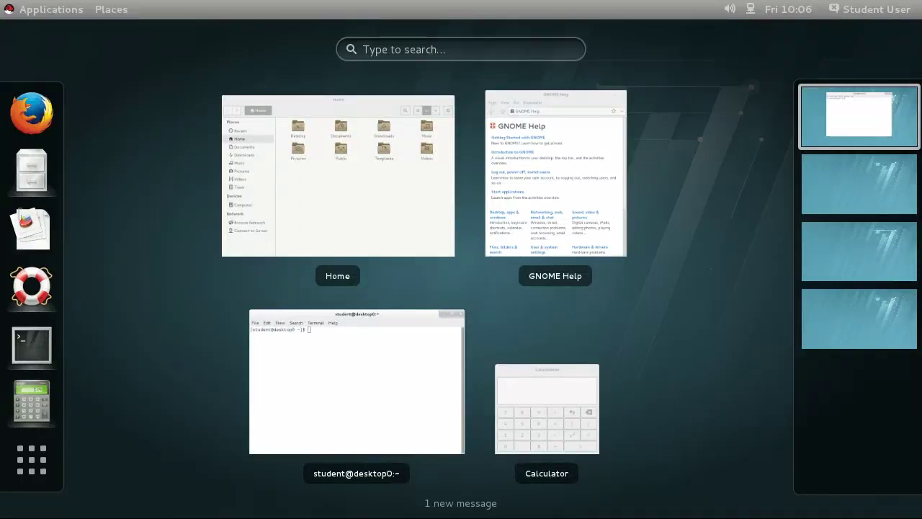
key("Escape")
Step: List the four workspaces and step through workspaces 4, 3, 1 and 2
left_click(880, 506)
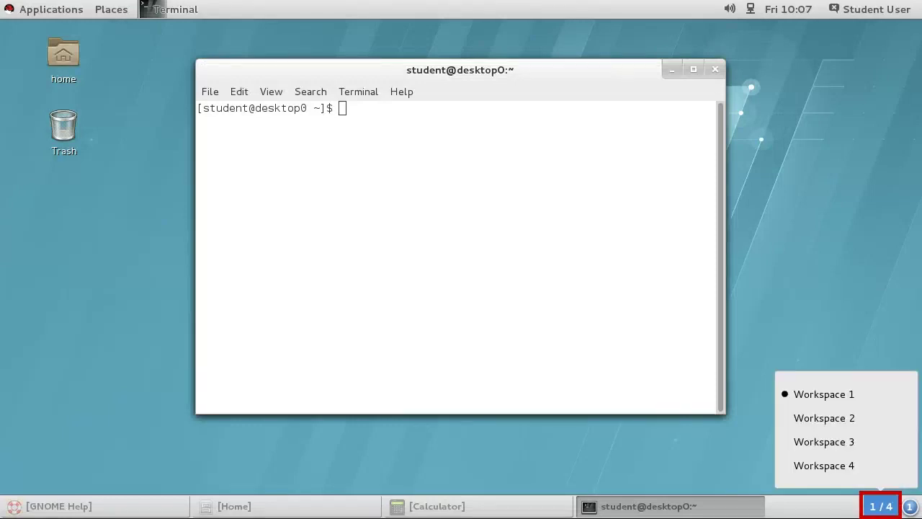
key("Escape")
key("super")
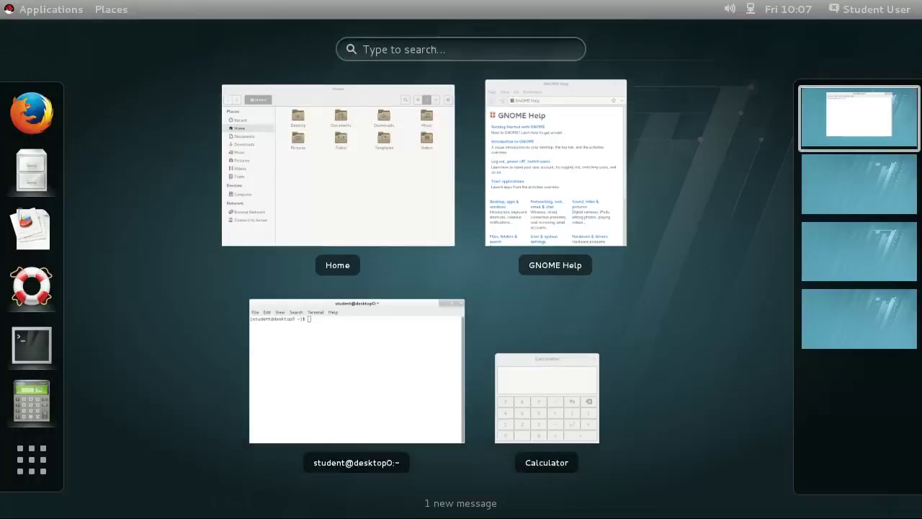
key("ctrl+alt+Down")
key("ctrl+alt+Down")
key("ctrl+alt+Down")
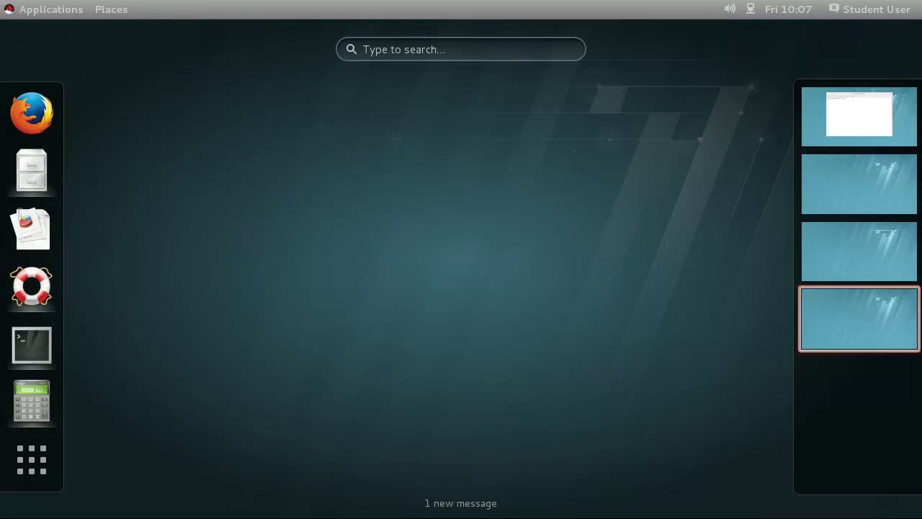
key("Escape")
key("ctrl+alt+Up")
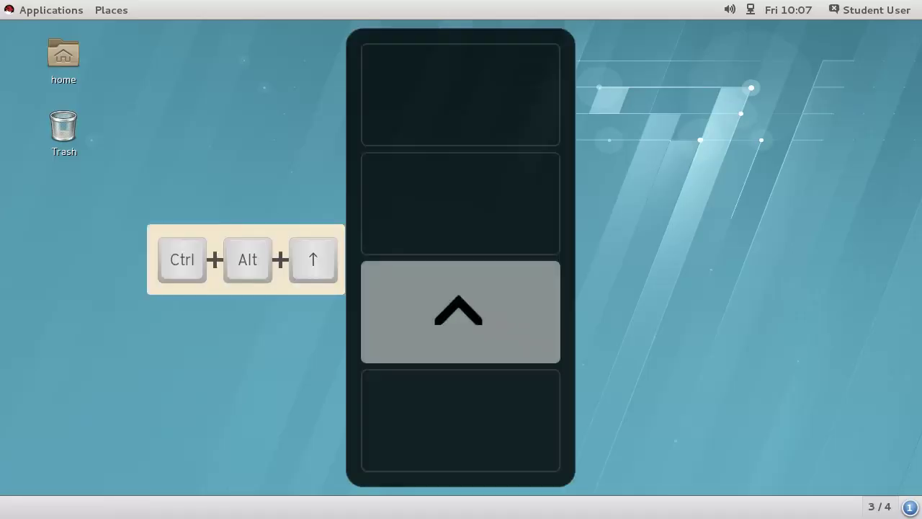
key("ctrl+alt+Up")
key("ctrl+alt+Up")
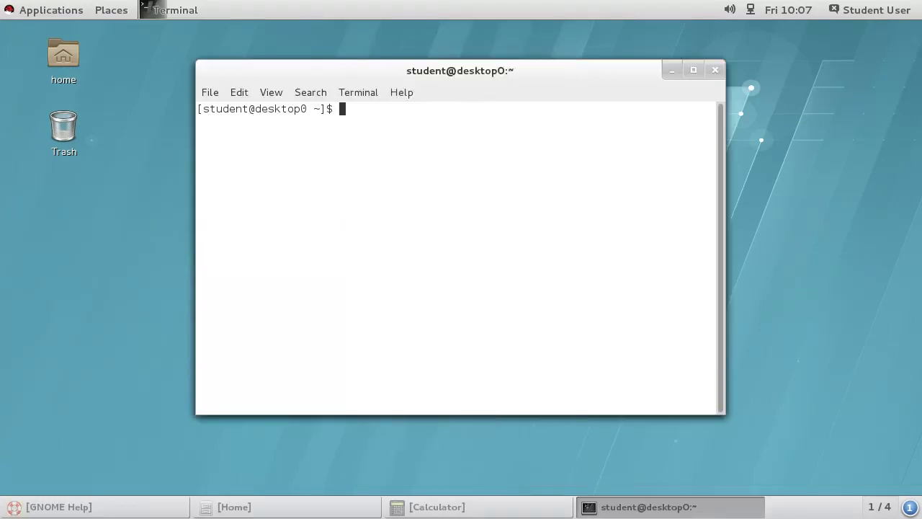
key("ctrl+alt+Down")
key("ctrl+alt+Down")
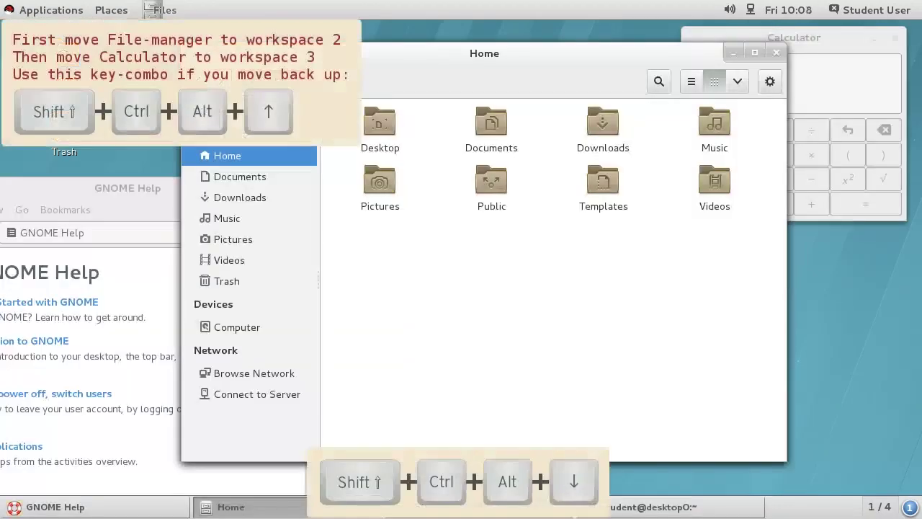
Step: Move the Files window to workspace 2 and confirm it arrived there
key("shift+ctrl+alt+Down")
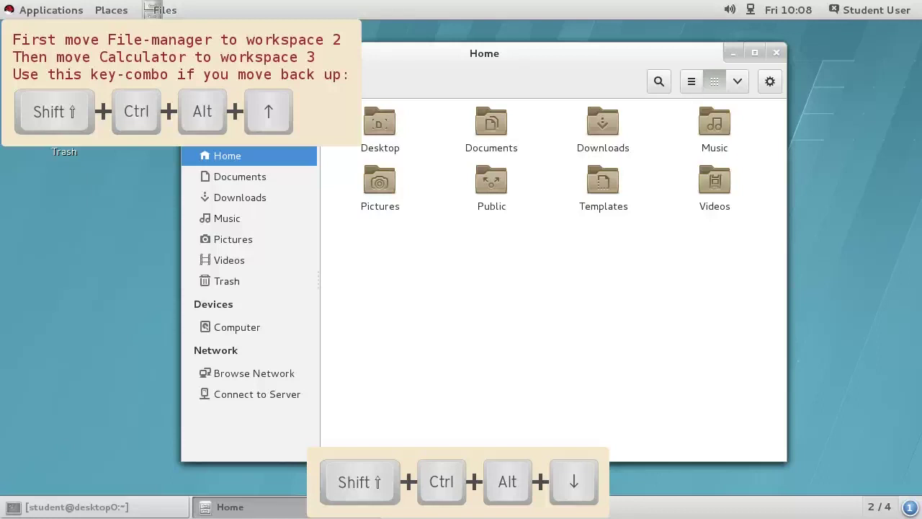
key("ctrl+alt+Up")
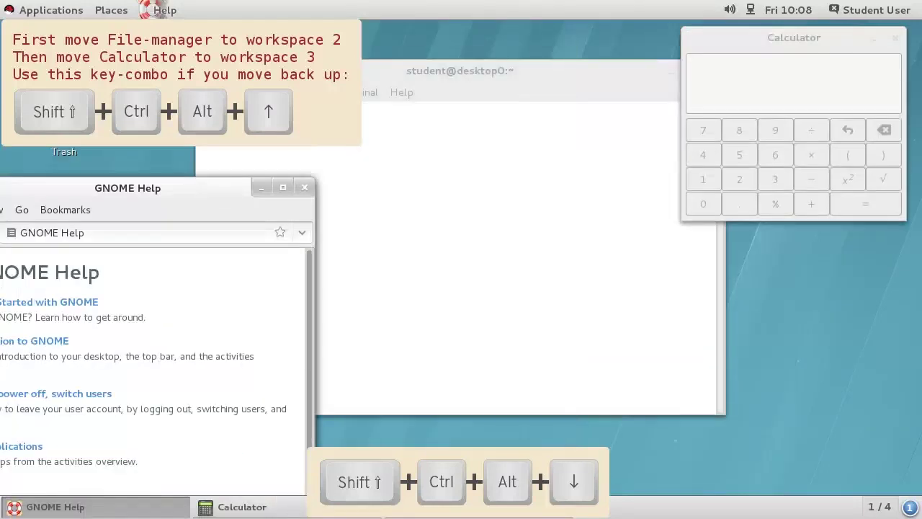
key("ctrl+alt+Down")
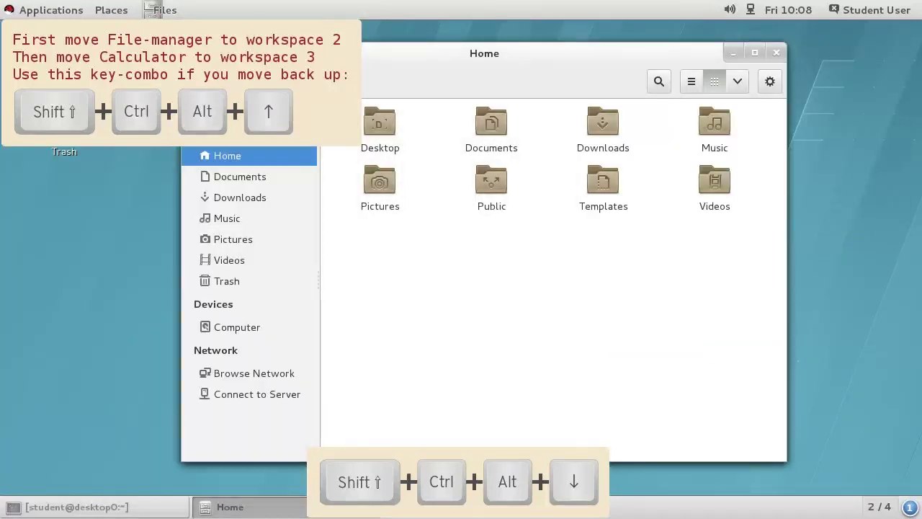
key("ctrl+alt+Up")
Step: Move Calculator down to workspace 3 and drag GNOME Help onto workspace 4 in the overview
key("alt+Tab")
key("shift+ctrl+alt+Down")
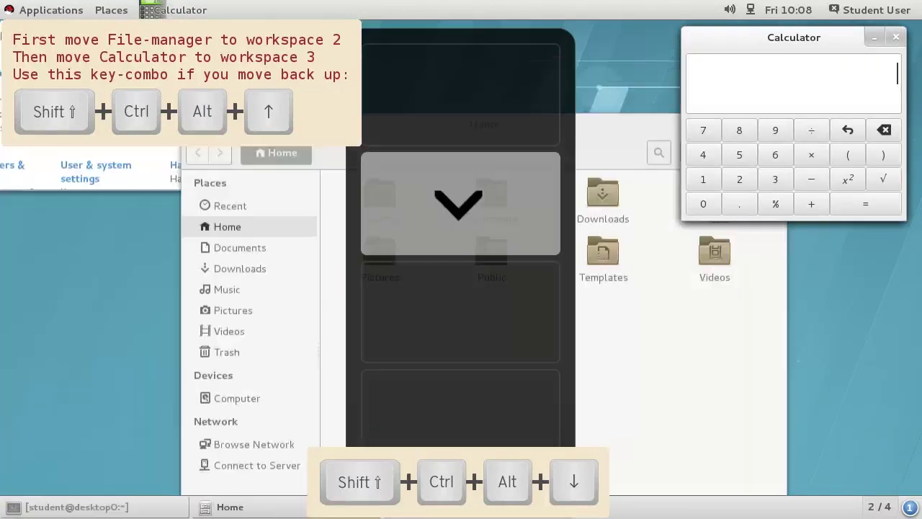
key("shift+ctrl+alt+Down")
key("ctrl+alt+Up")
key("ctrl+alt+Up")
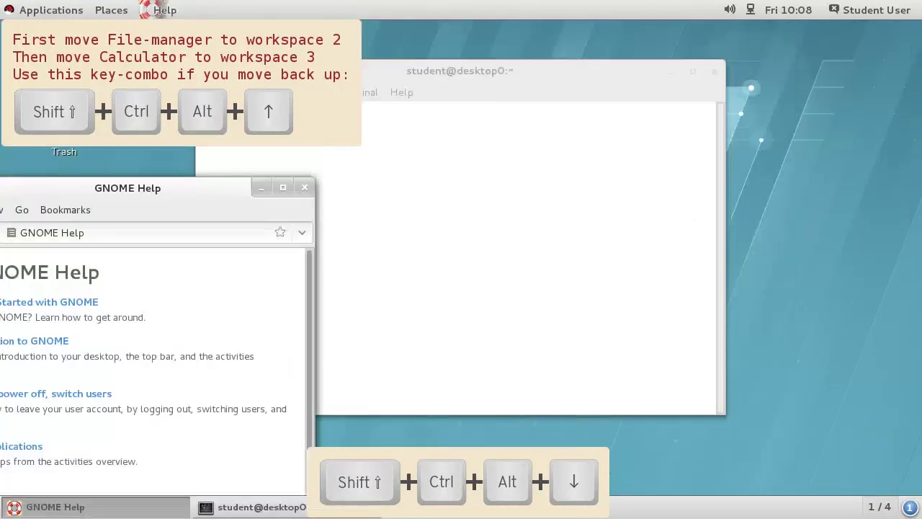
key("super")
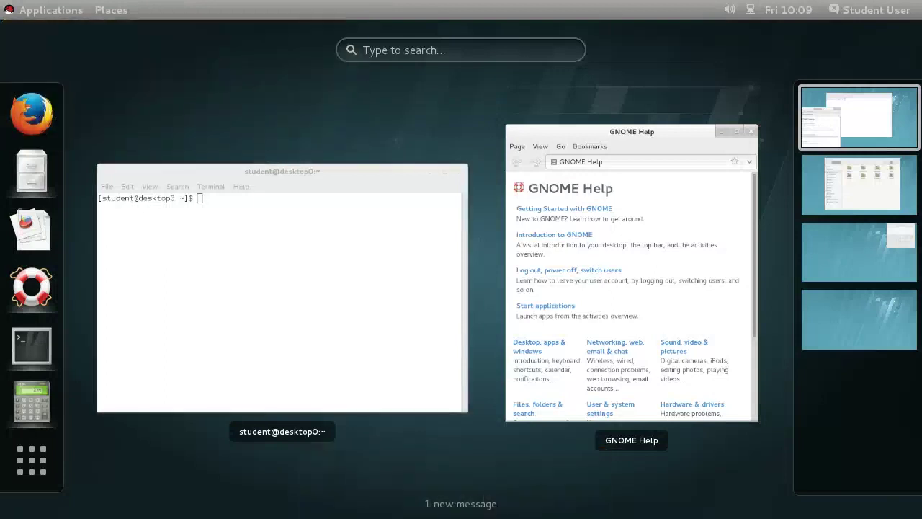
left_click_drag(632, 274, 857, 320)
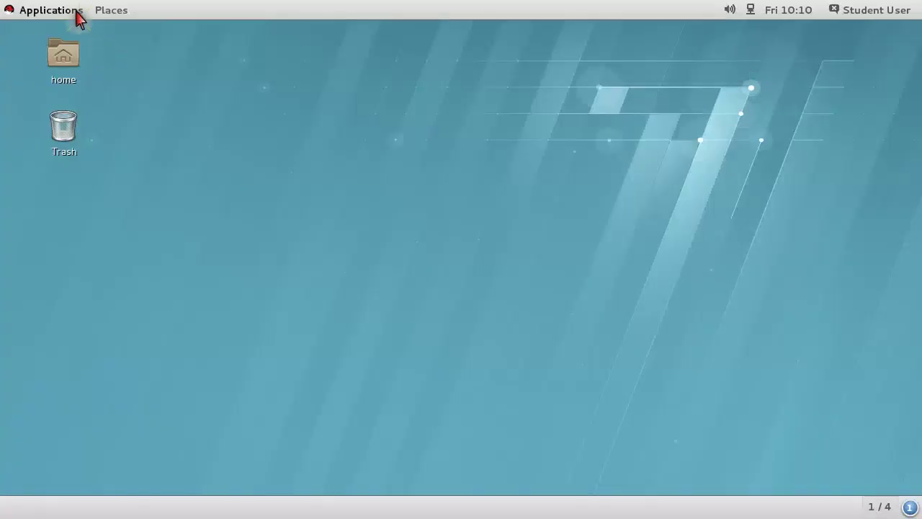
Step: Launch a new Terminal from the categorised Applications menu
left_click(77, 11)
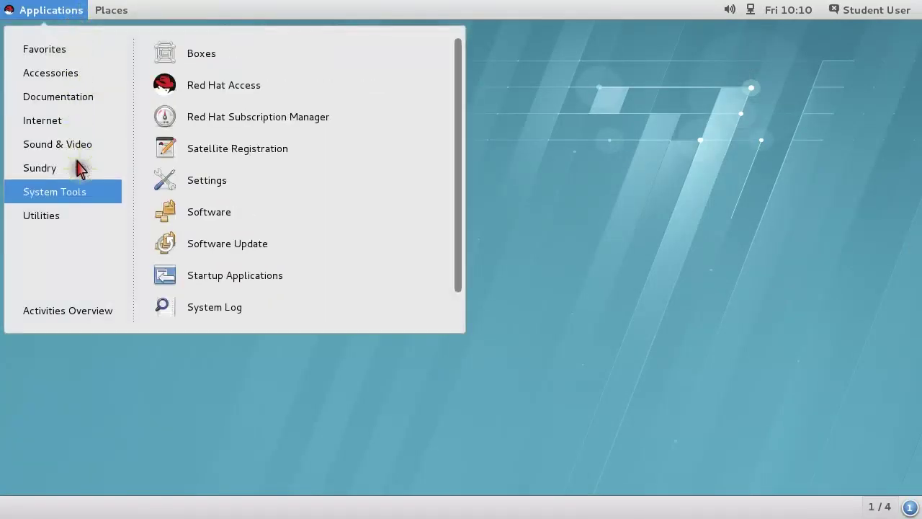
mouse_move(81, 222)
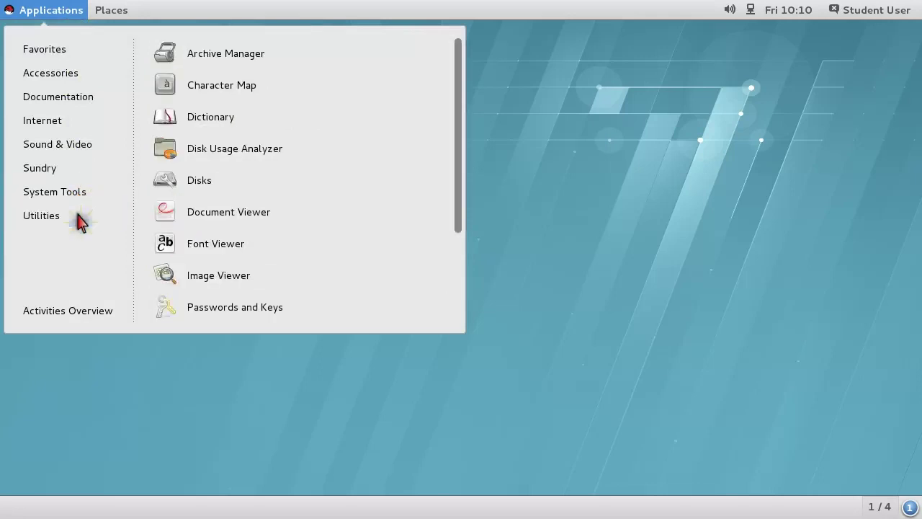
scroll(322, 226, "down", 2)
scroll(322, 226, "down", 1)
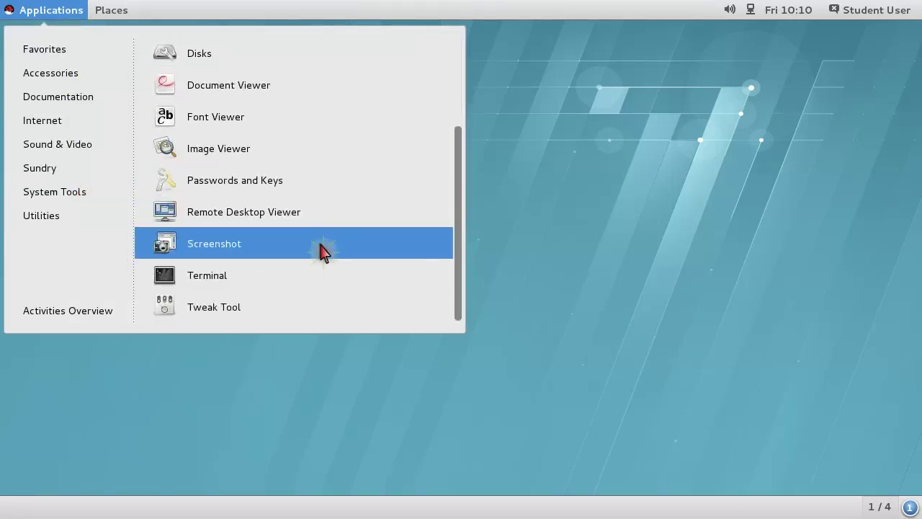
left_click(322, 281)
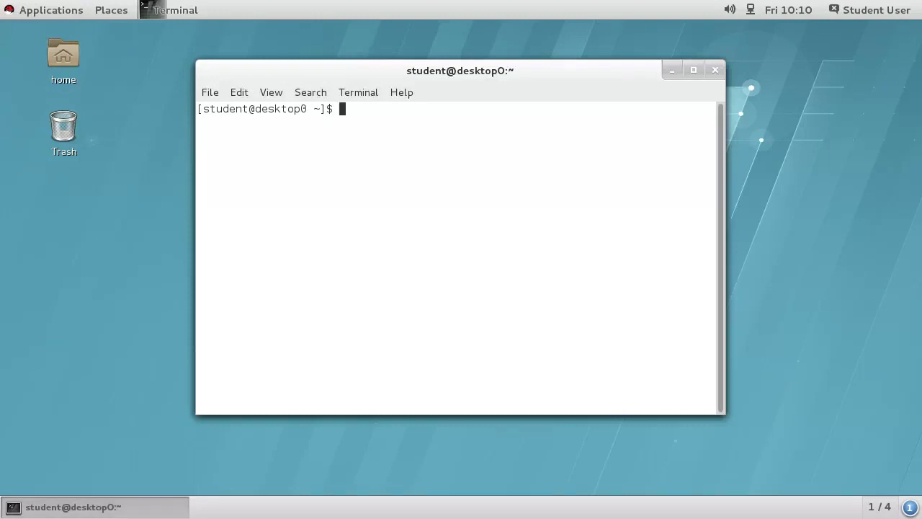
Step: Open two more terminals: one by middle-clicking the dash icon, one by searching 'ter'
key("super")
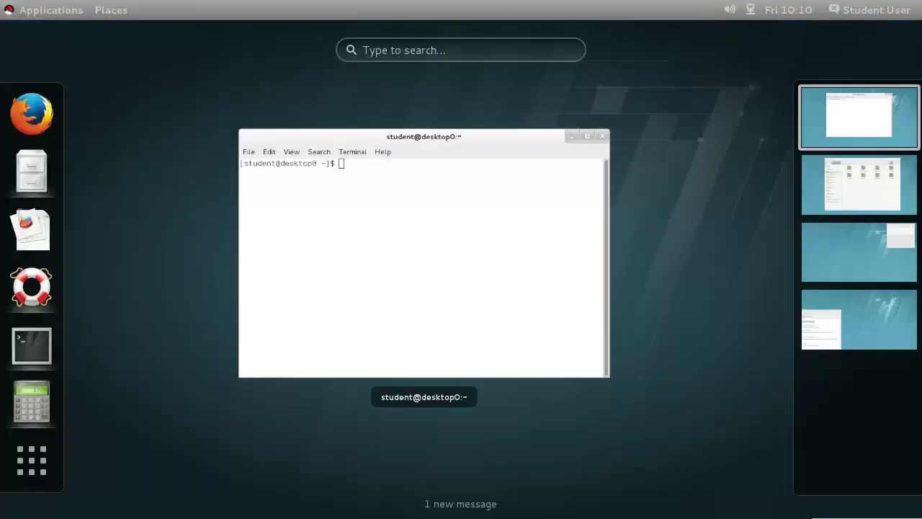
middle_click(31, 343)
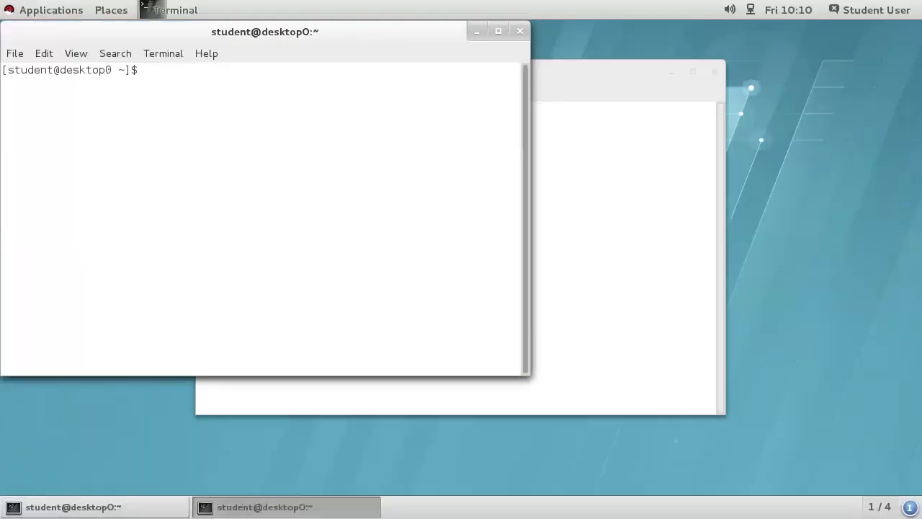
key("super")
type("ter")
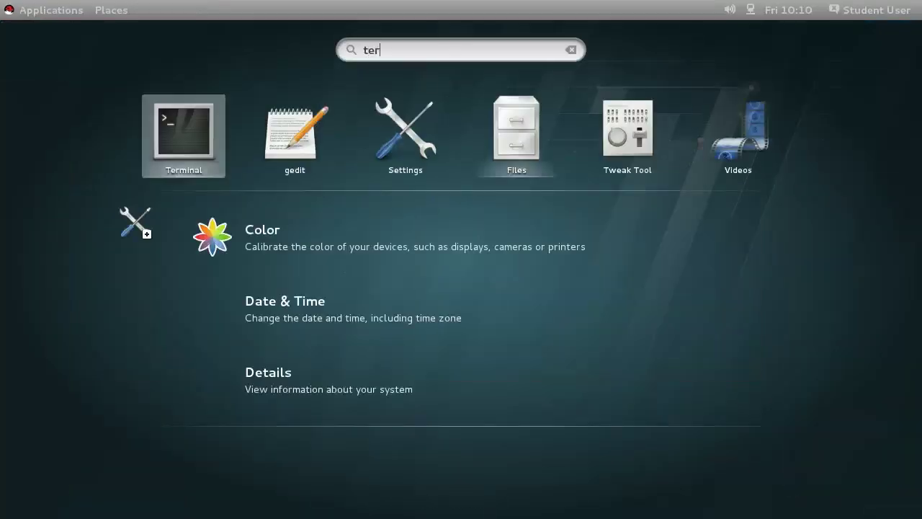
key("Return")
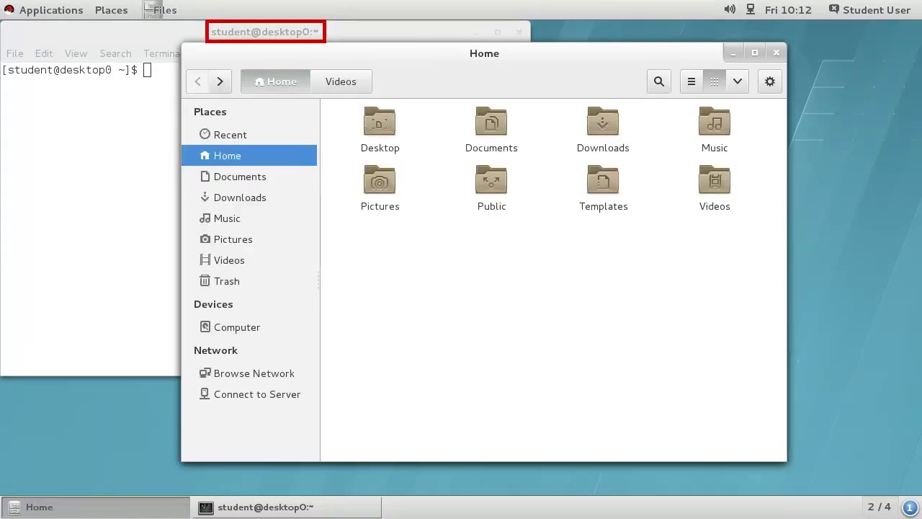
Step: Open a terminal in the Videos folder from Files, and another from the desktop's context menu
left_click(364, 84)
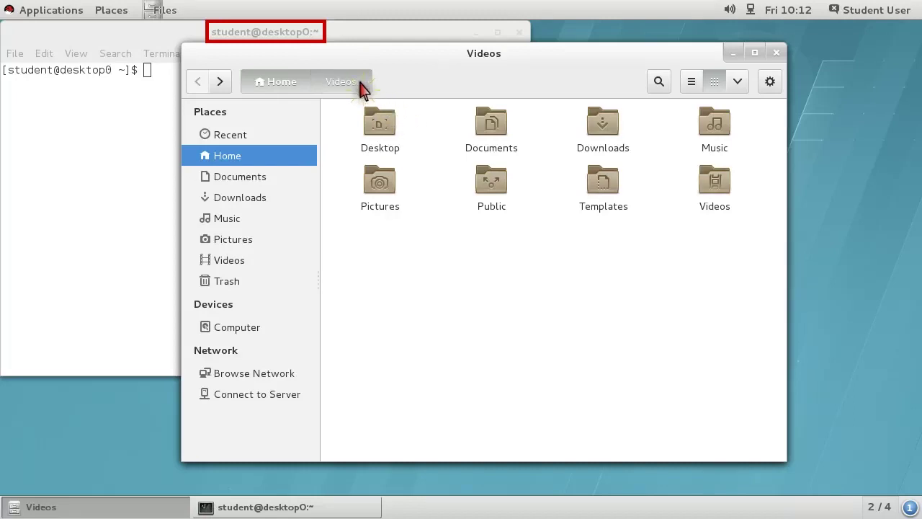
right_click(513, 179)
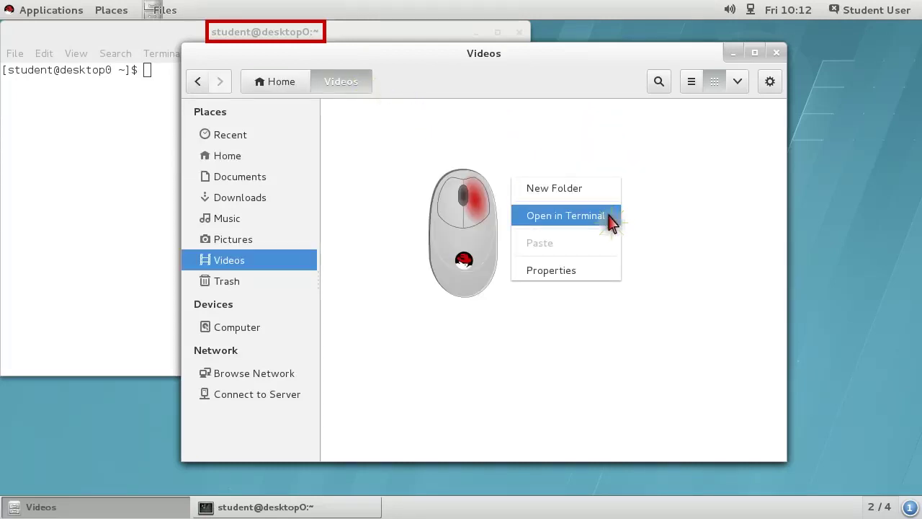
left_click(607, 215)
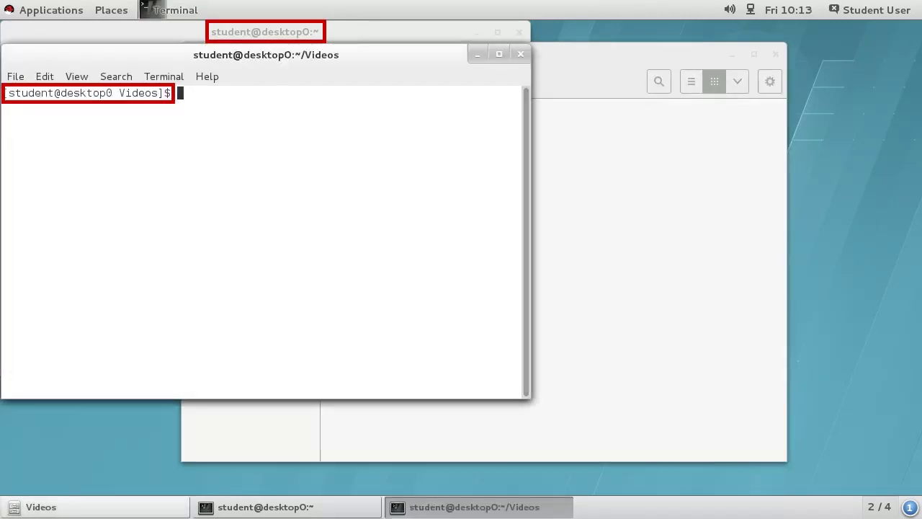
right_click(98, 423)
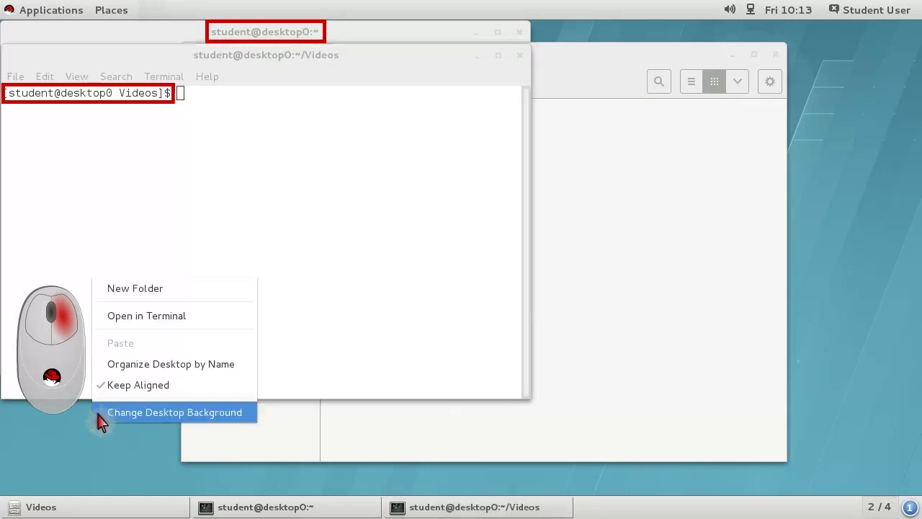
left_click(100, 316)
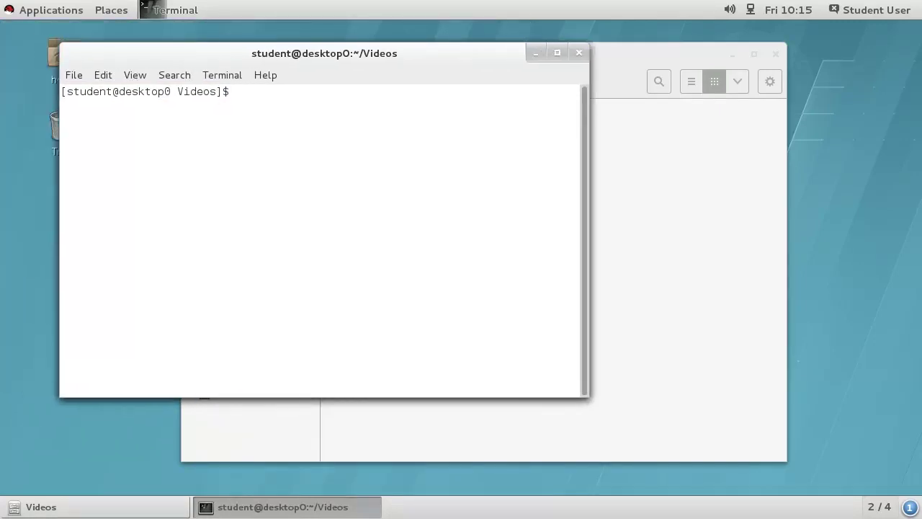
Step: Resize the terminal window wider and taller with the Alt+F8 keyboard resize
key("alt+F8")
key("Right")
key("Right")
key("Right")
key("Right")
key("Right")
key("Right")
key("Right")
key("Right")
key("Right")
key("Return")
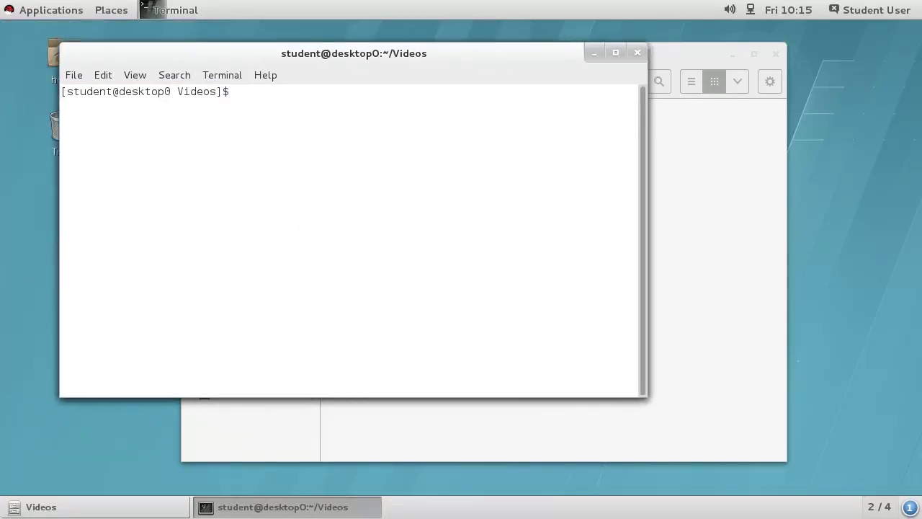
key("alt+F8")
key("Down")
key("Down")
key("Return")
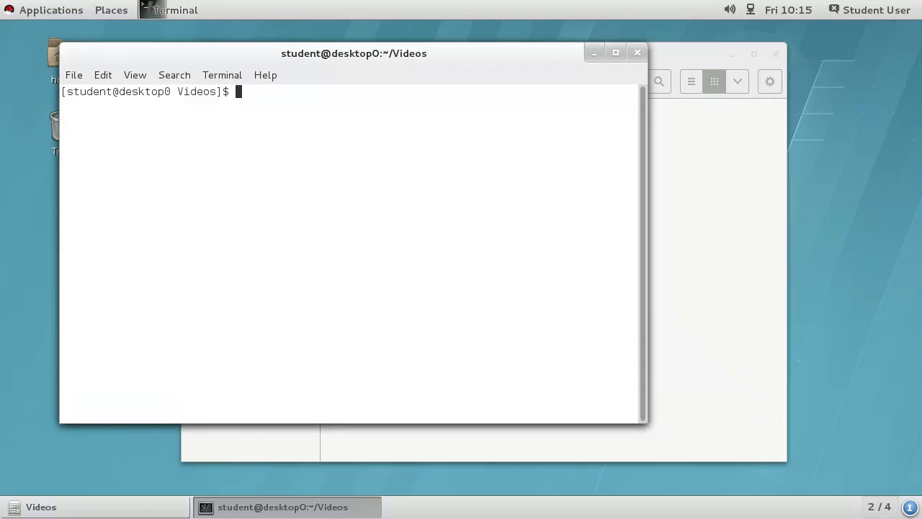
Step: Open a second terminal tab and run 'cd ..' in it
key("ctrl+shift+t")
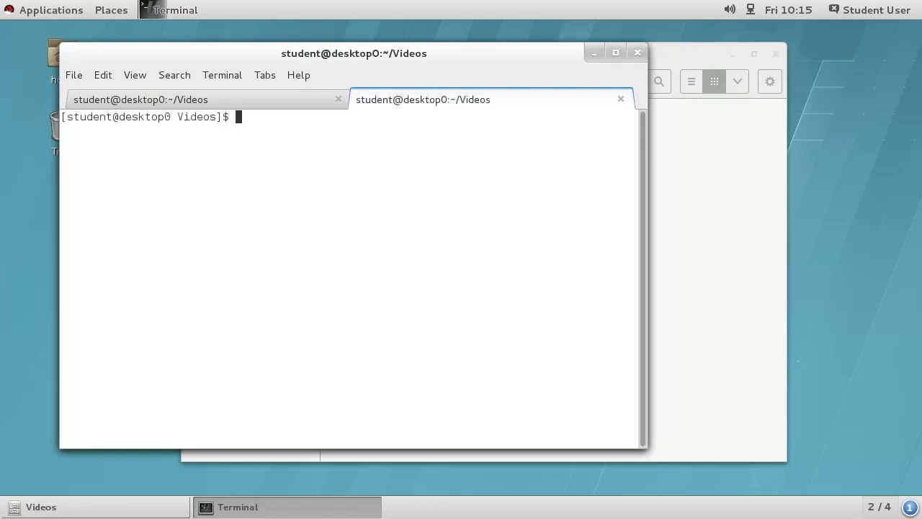
type("cd ..")
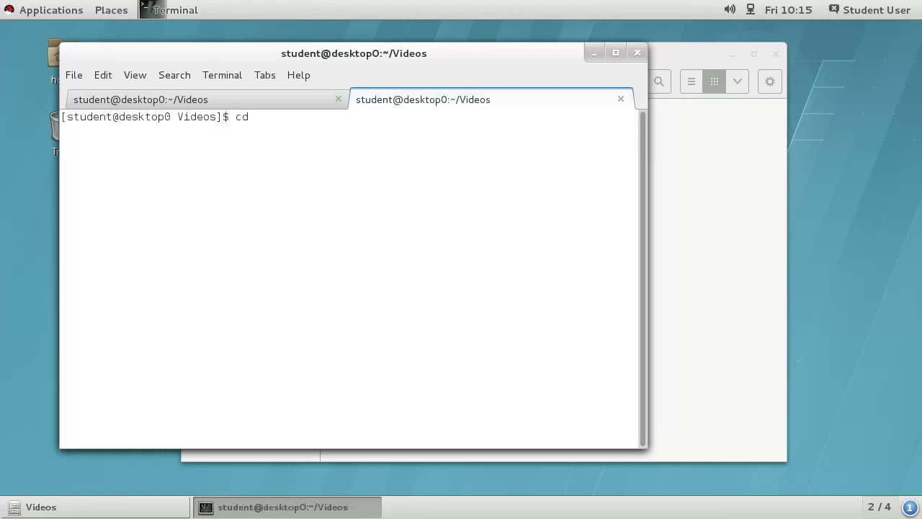
key("Return")
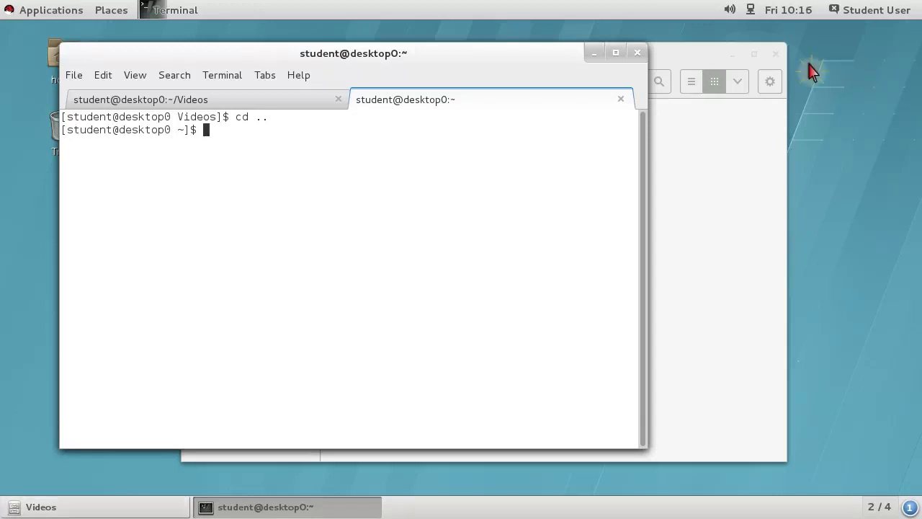
Step: Lock the screen from the user menu, then again with Ctrl+Alt+L
left_click(873, 13)
left_click(730, 228)
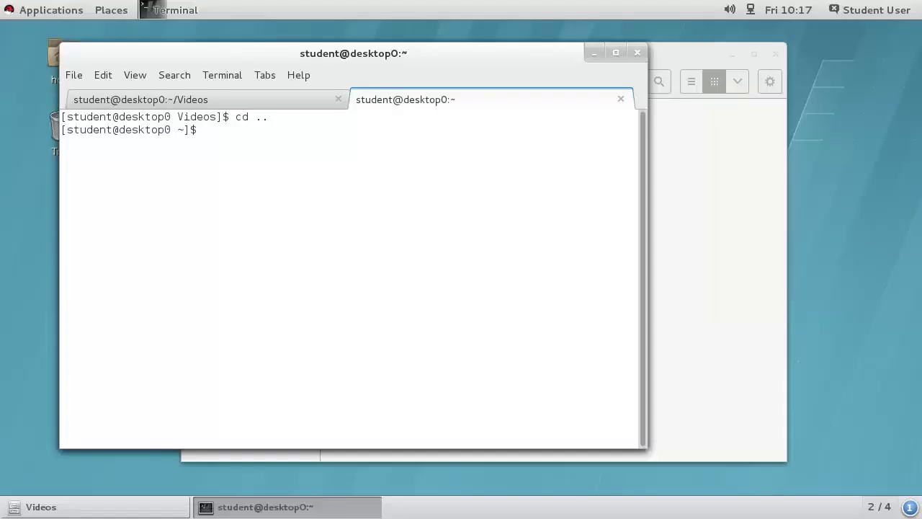
key("ctrl+alt+l")
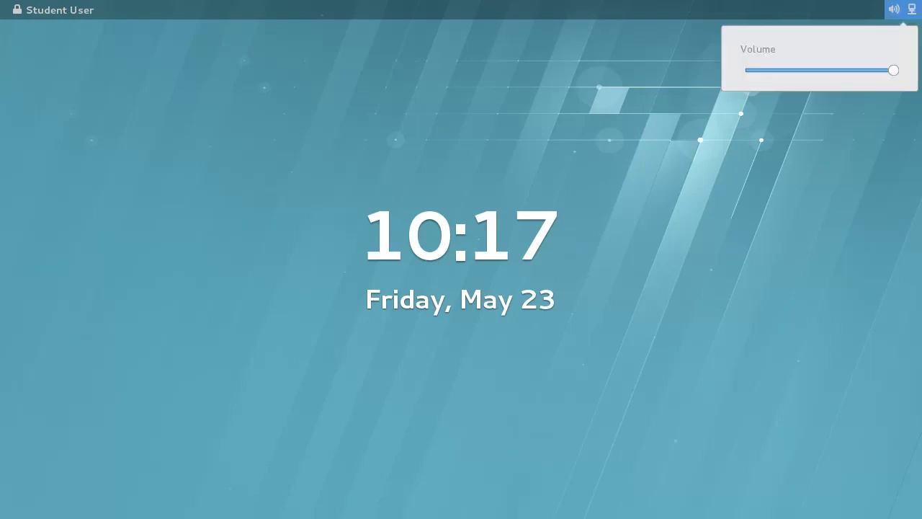
Step: Dismiss the volume popup, raise the lock shield, and unlock with the account password
key("Escape")
key("Escape")
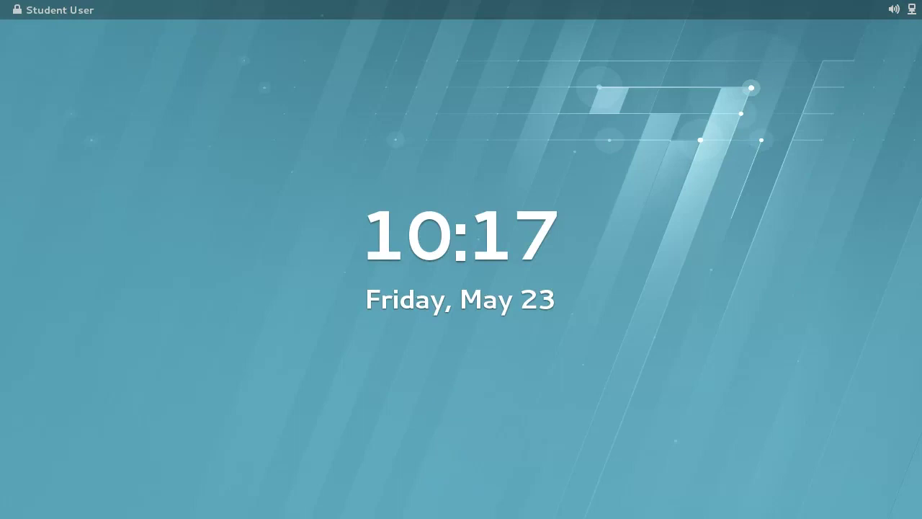
key("Return")
key("space")
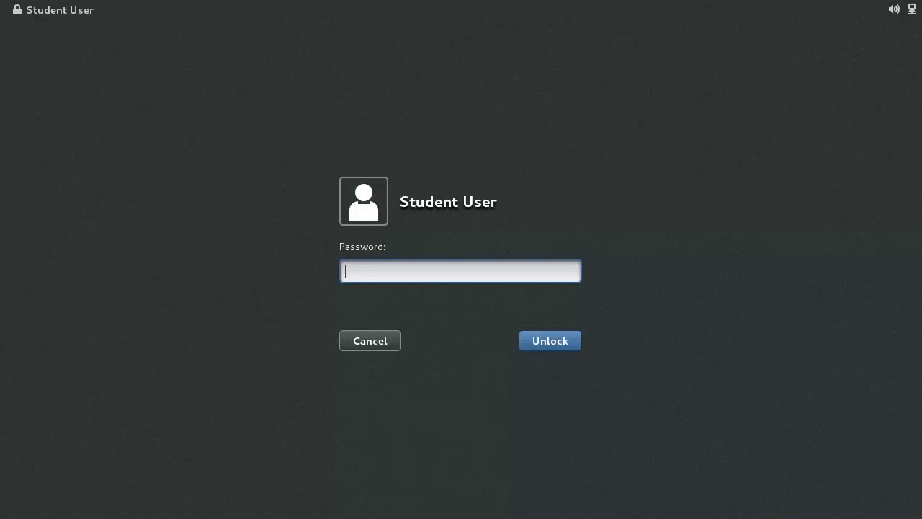
type("*******")
key("Return")
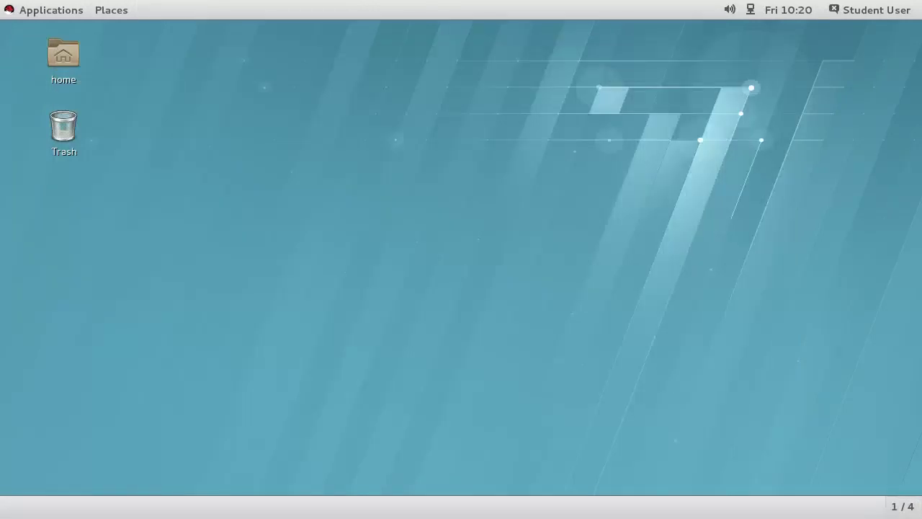
left_click(870, 10)
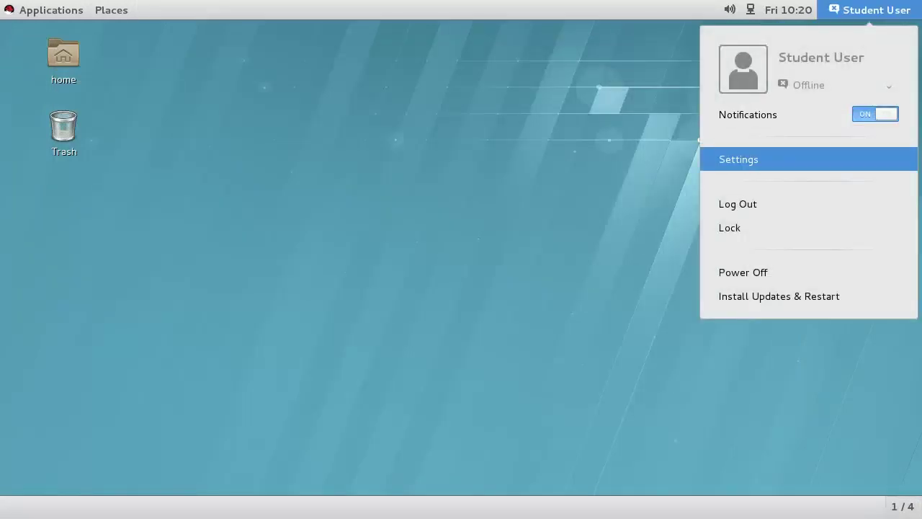
left_click(738, 159)
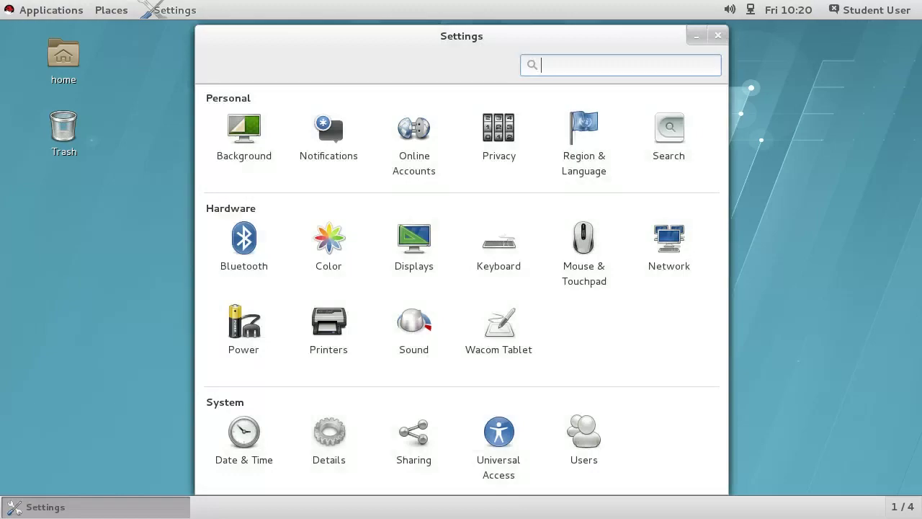
left_click(244, 327)
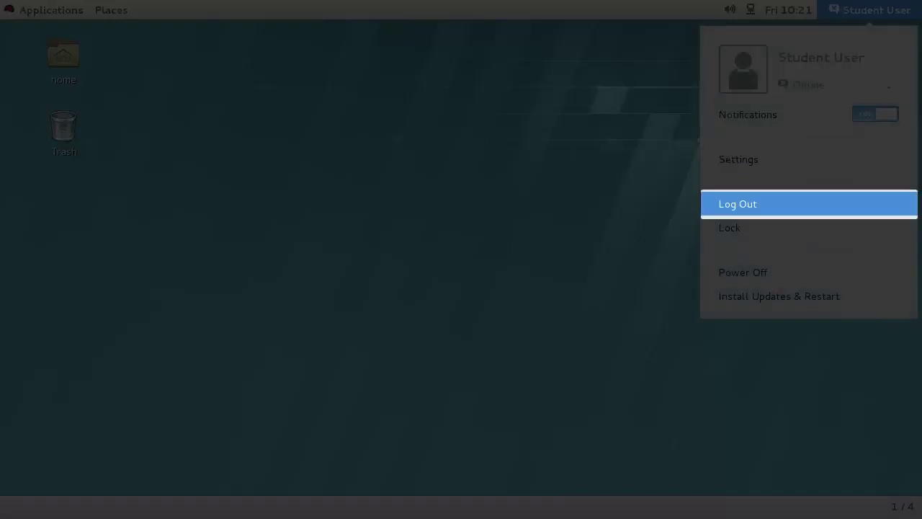
key("Return")
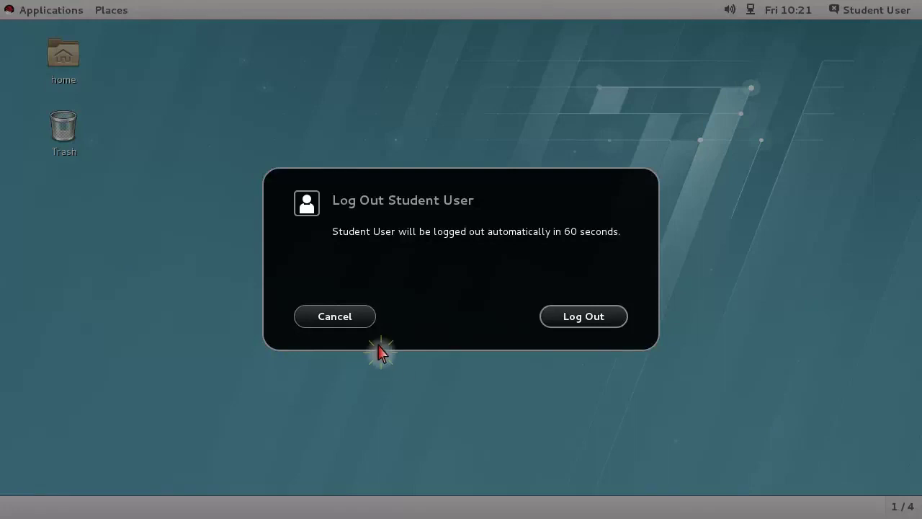
left_click(365, 319)
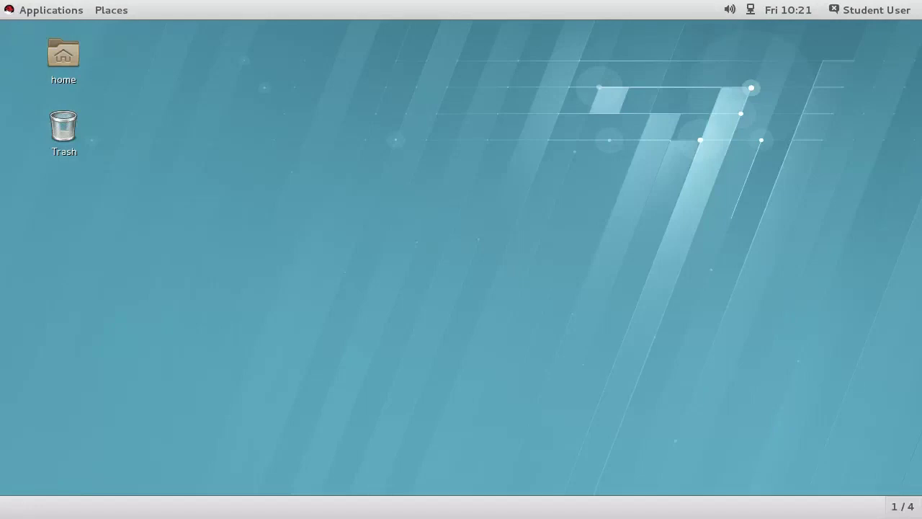
left_click(870, 9)
left_click(743, 272)
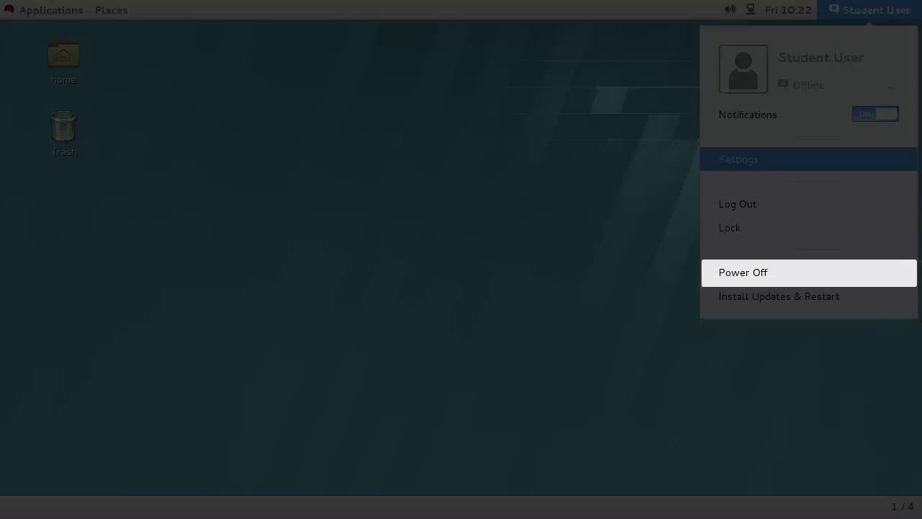
key("Down")
key("Down")
key("Down")
key("Return")
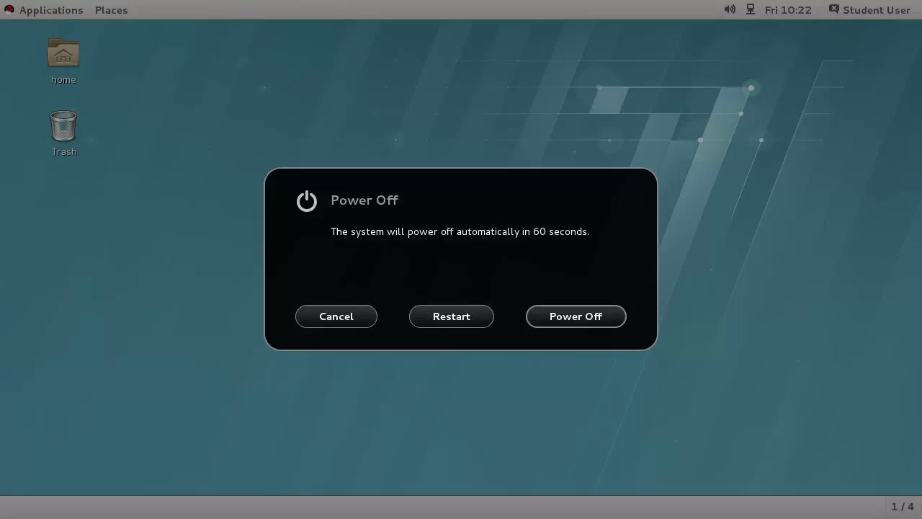
left_click(339, 317)
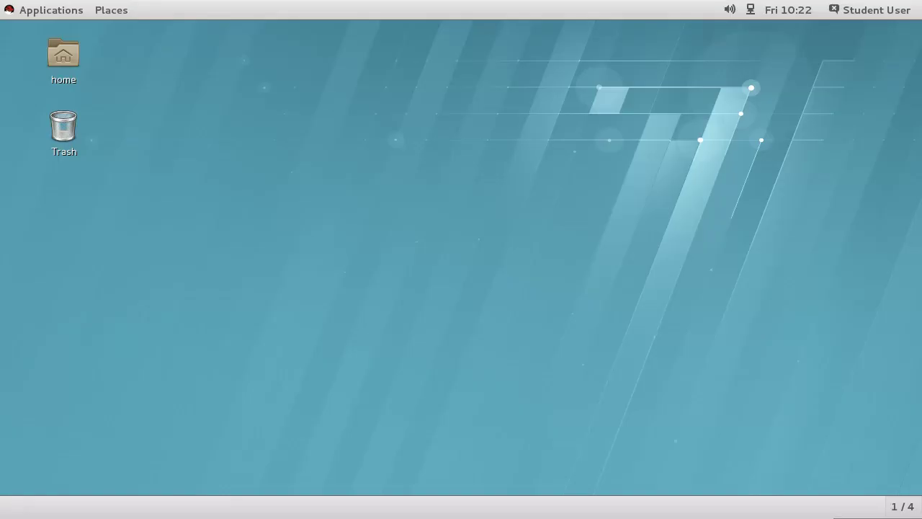
key("ctrl+alt+Delete")
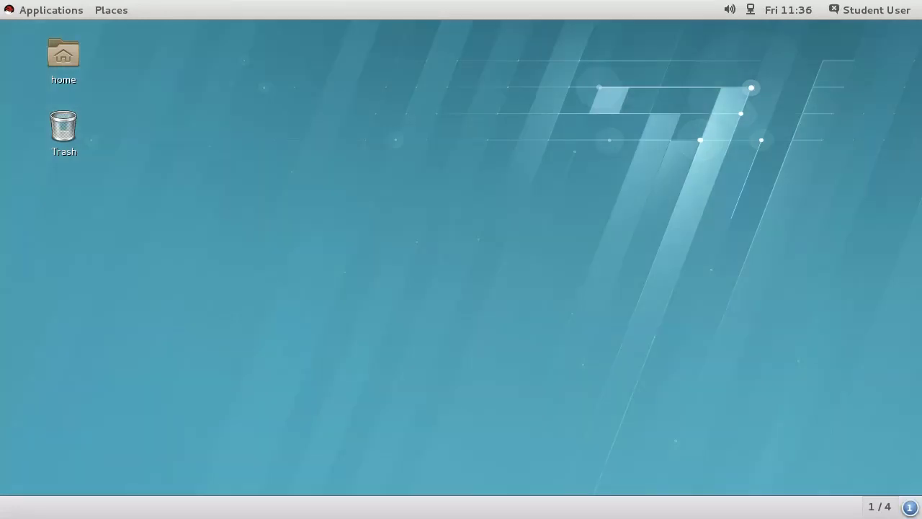
left_click(869, 10)
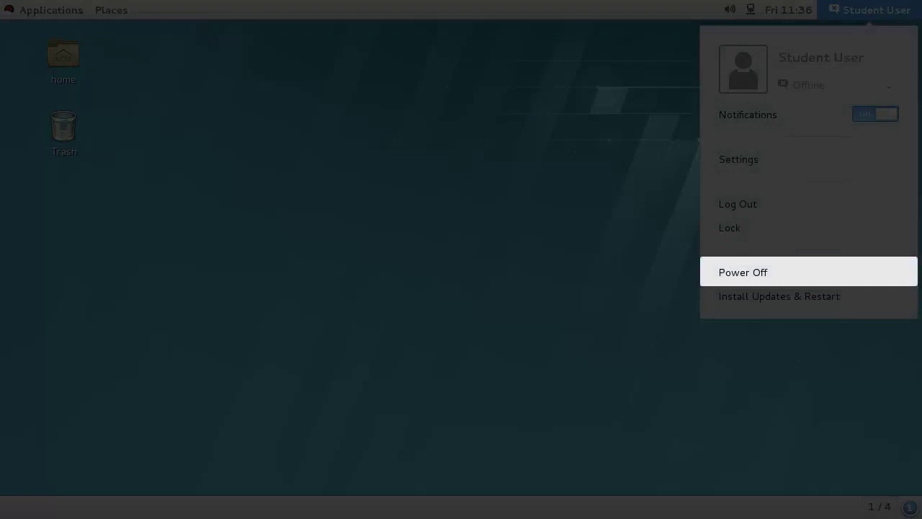
key("alt")
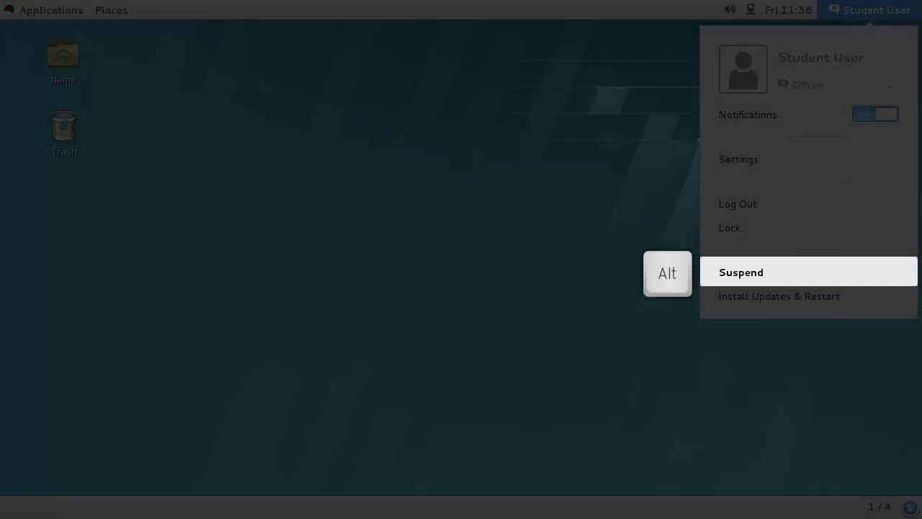
key("alt")
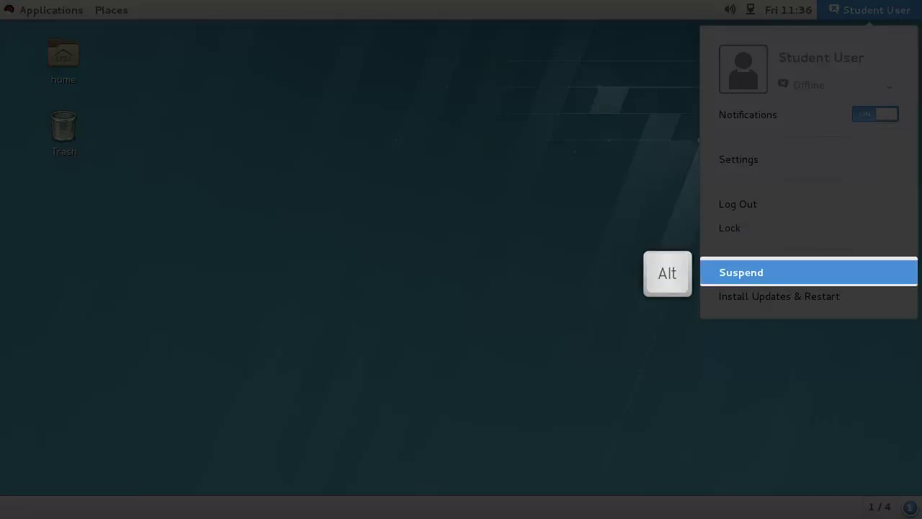
left_click(743, 272)
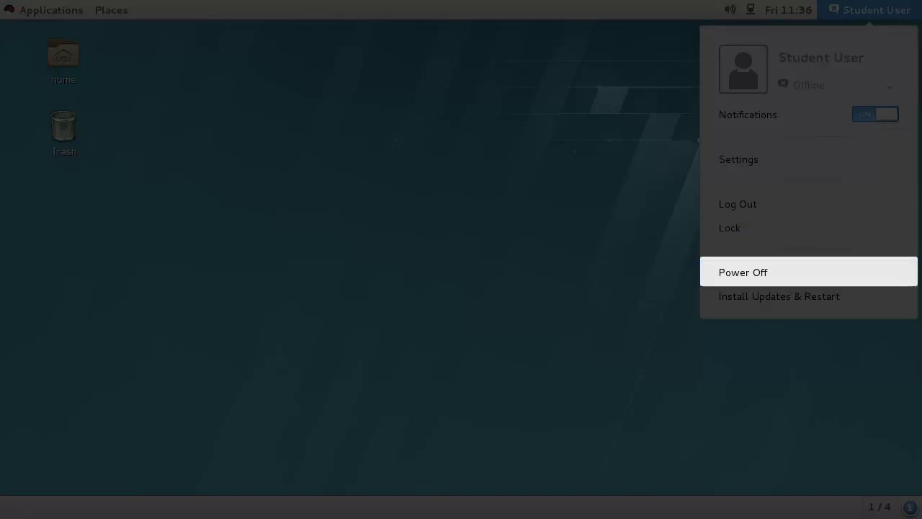